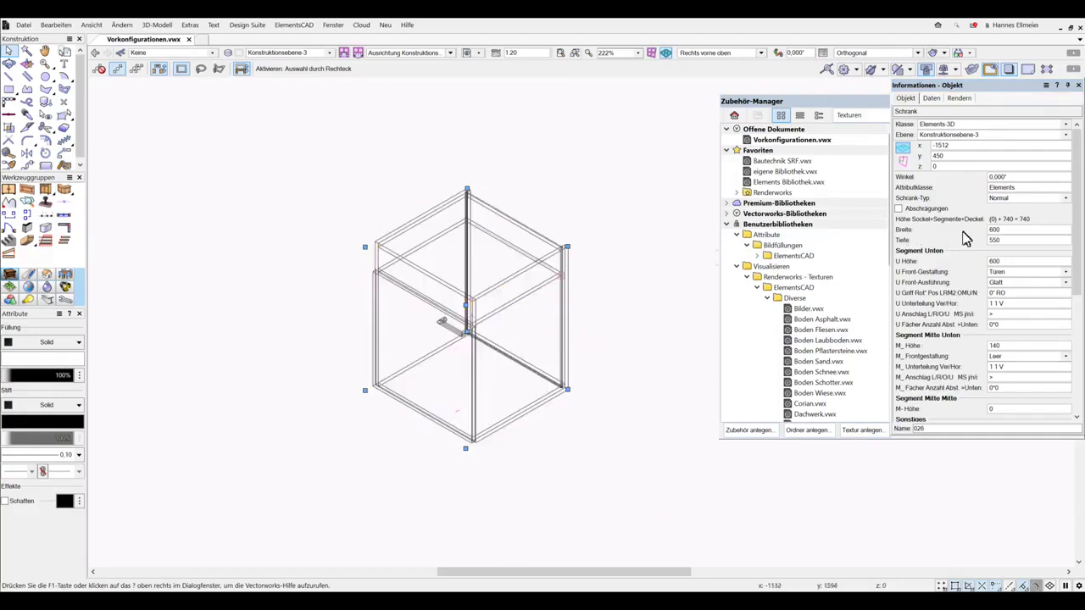
# Set the cabinet width to 1800 and its depth to 600 in Object Info
pyautogui.doubleClick(1005, 230)
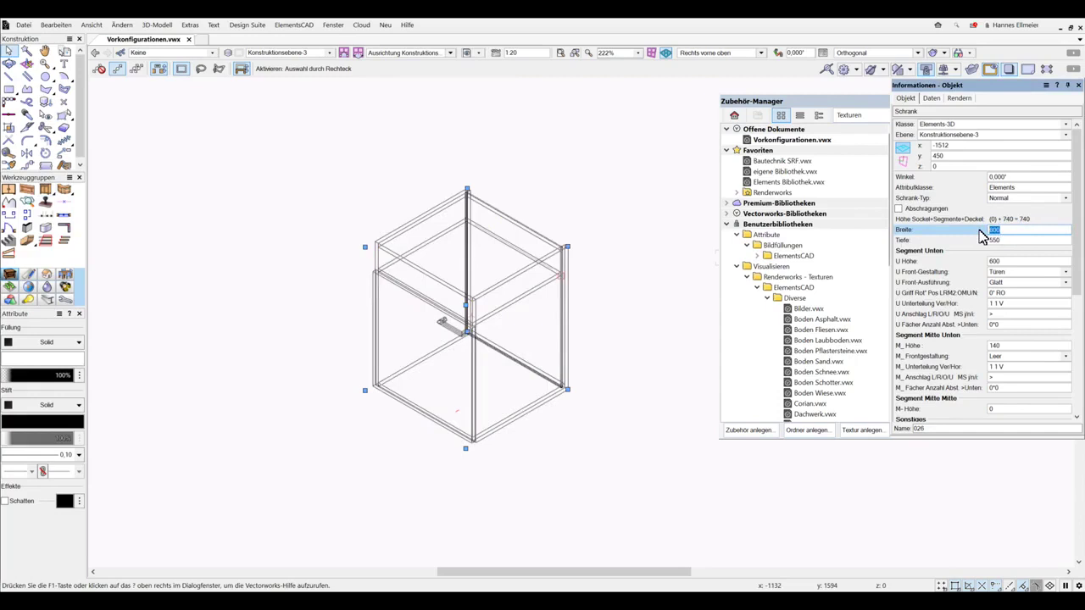
pyautogui.write('18')
pyautogui.press('Return')
pyautogui.click(1008, 240)
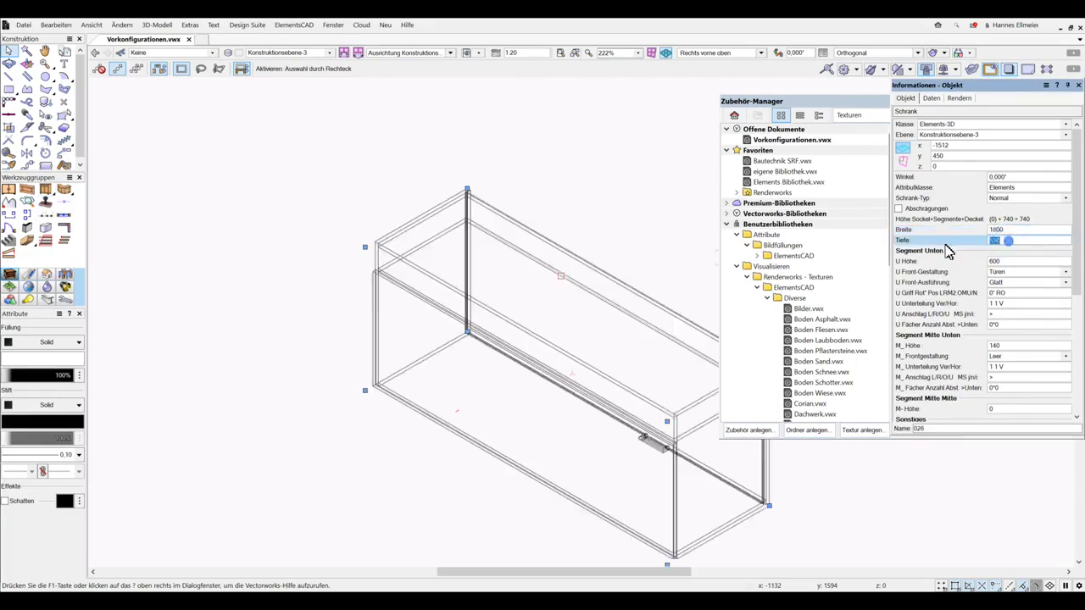
pyautogui.write('600')
pyautogui.press('Return')
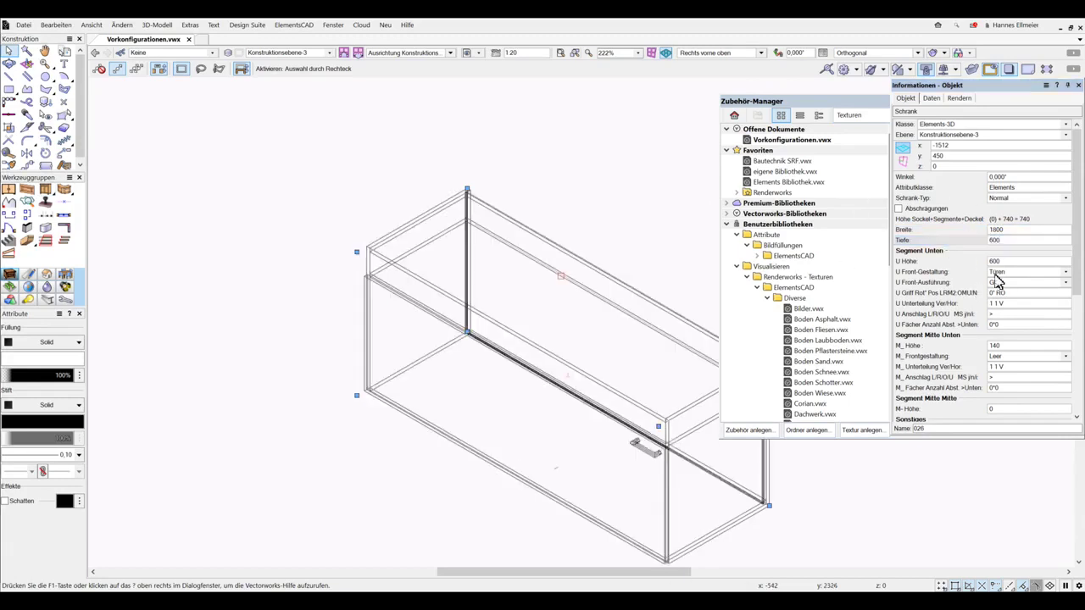
# Make the lower segment 1200 high and zero the middle segment height (M_Höhe 0)
pyautogui.click(1015, 261)
pyautogui.write('12')
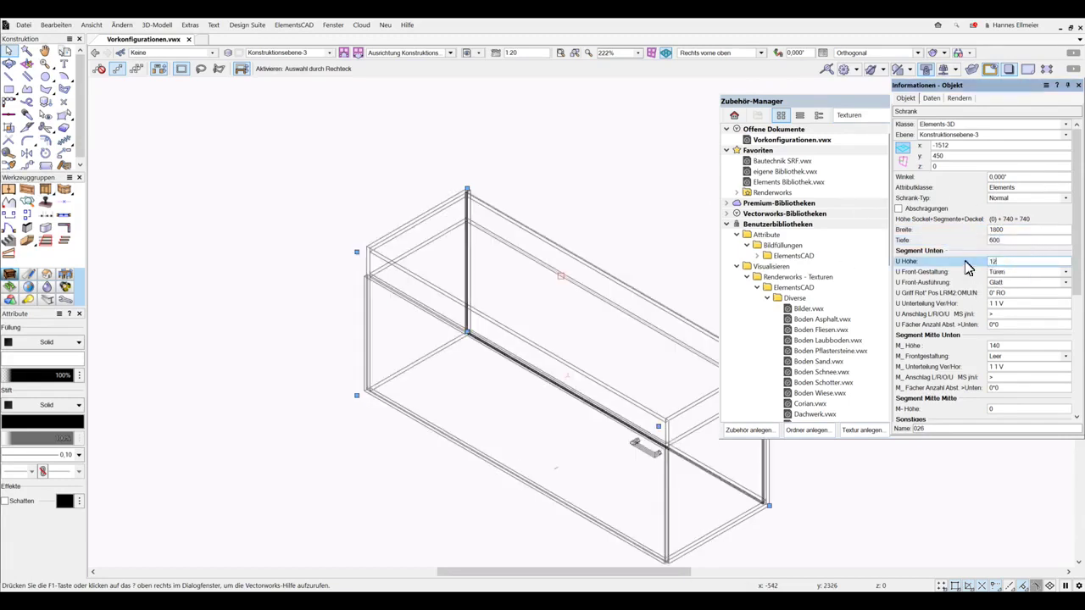
pyautogui.press('Return')
pyautogui.click(1000, 346)
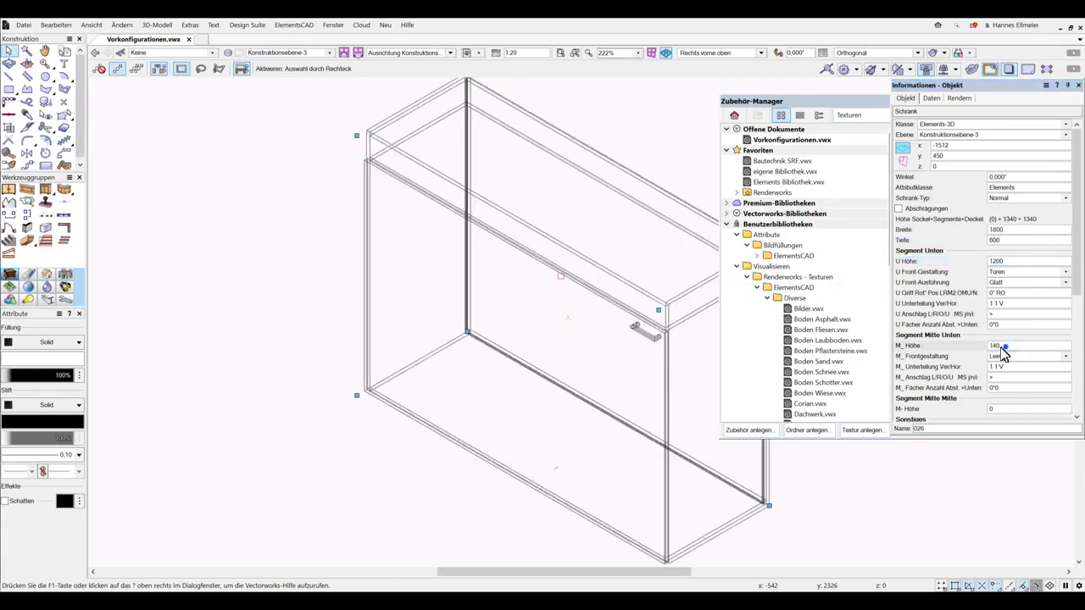
pyautogui.click(1000, 347)
pyautogui.write('0')
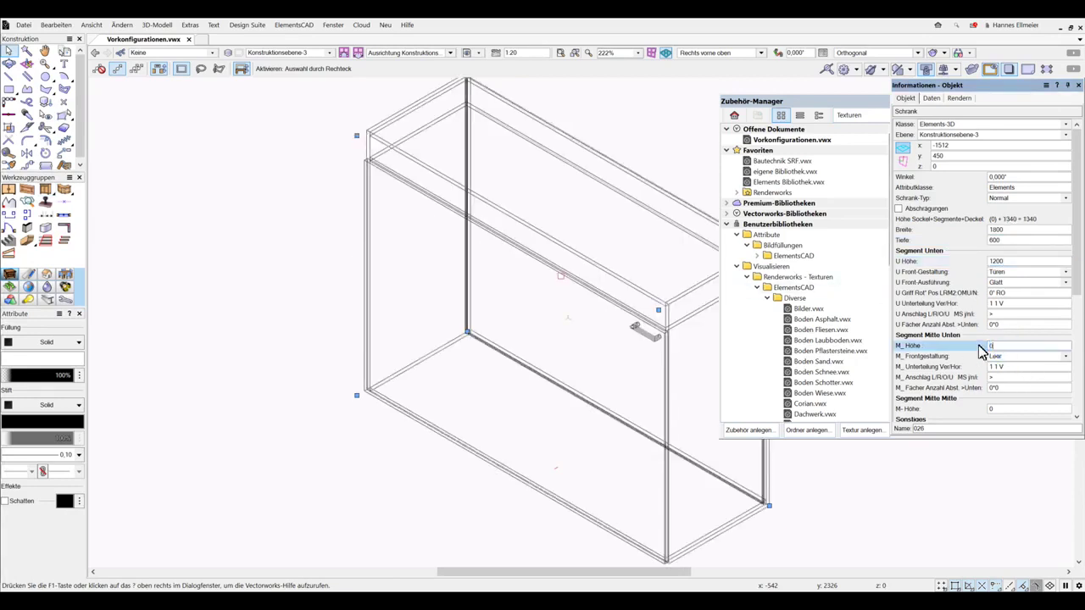
pyautogui.press('Return')
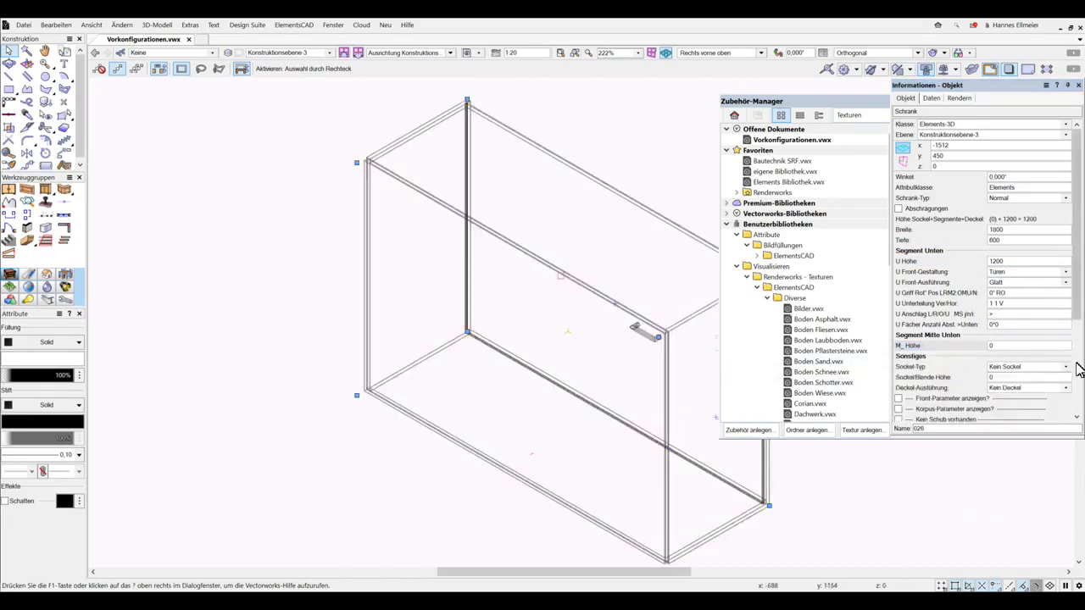
pyautogui.click(1078, 370)
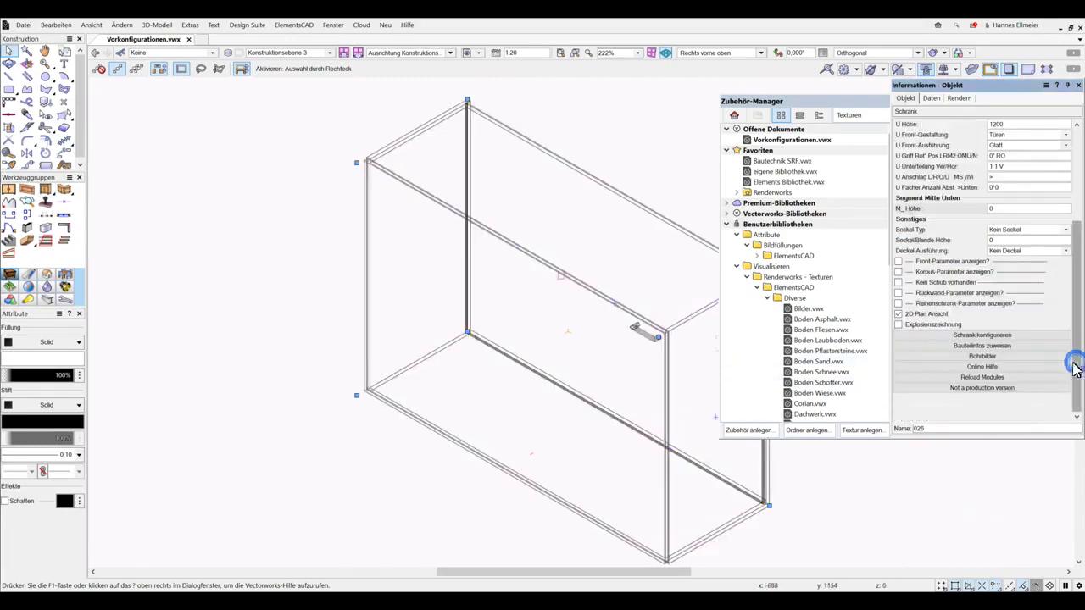
pyautogui.click(1000, 337)
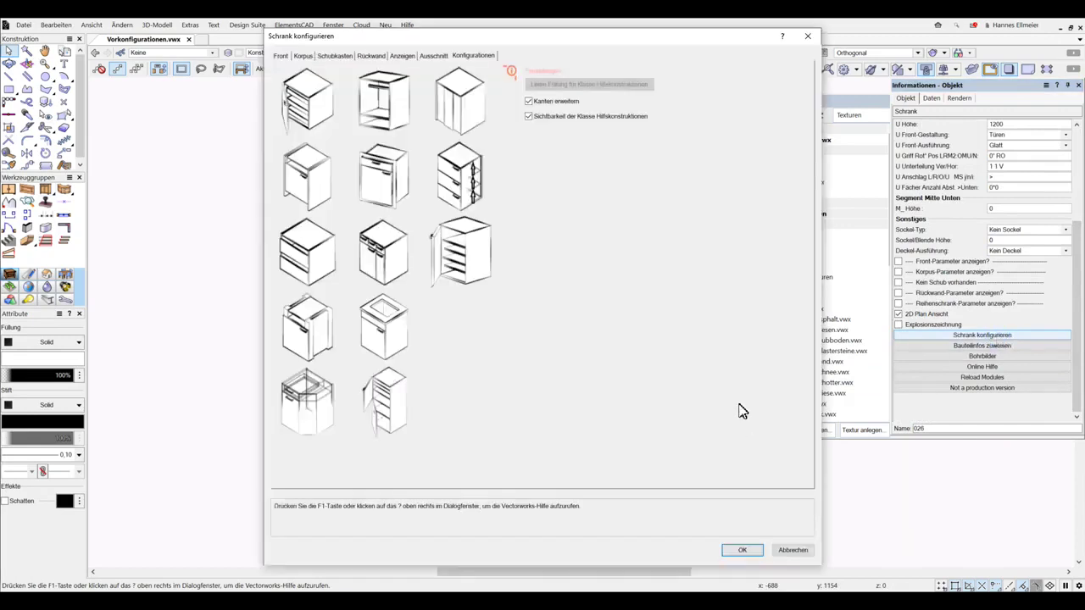
# Give the lower segment Schiebetüren with 4 doors, Luft 7 and Rücksprung 2
pyautogui.click(465, 101)
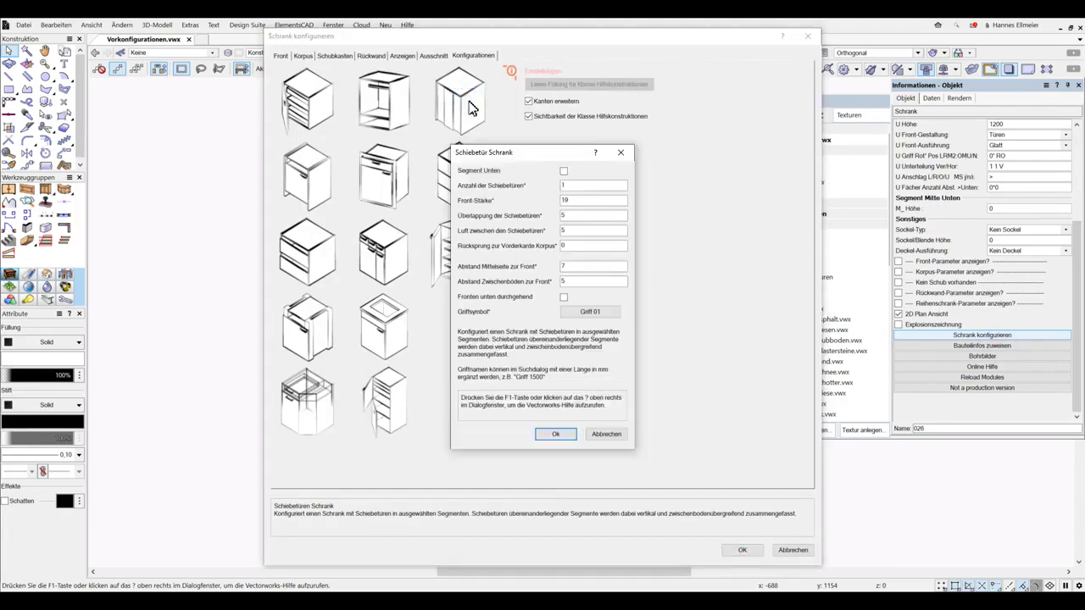
pyautogui.click(563, 172)
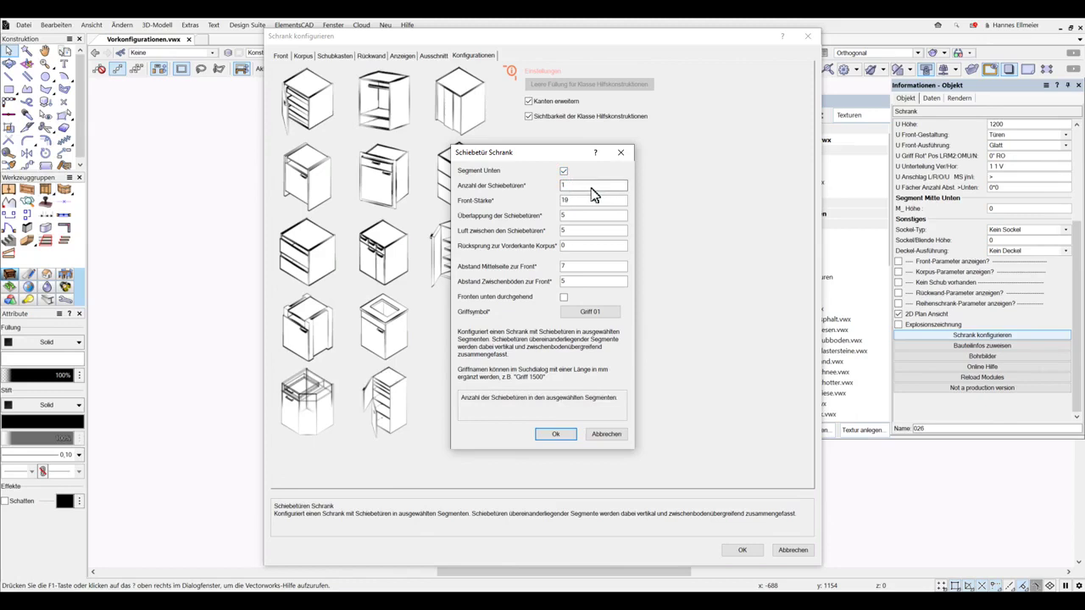
pyautogui.doubleClick(594, 187)
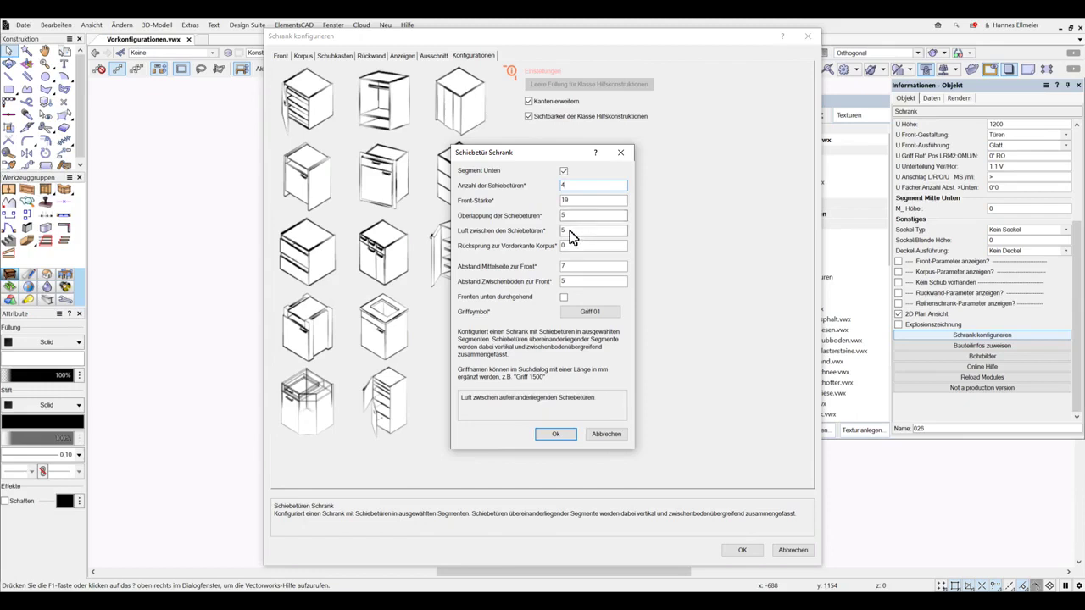
pyautogui.doubleClick(569, 231)
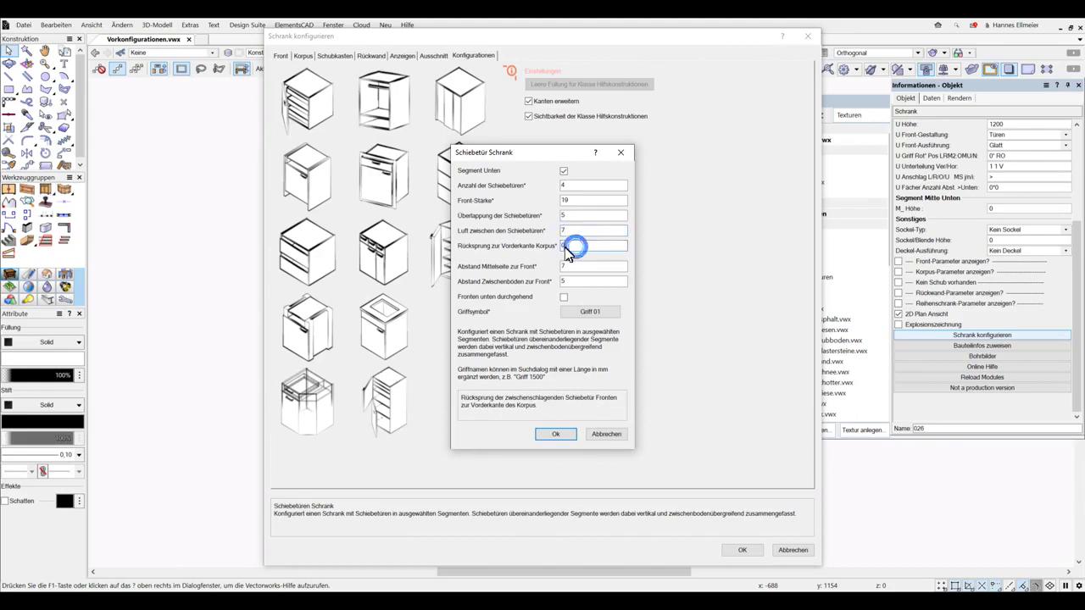
pyautogui.moveTo(556, 246); pyautogui.dragTo(596, 251)
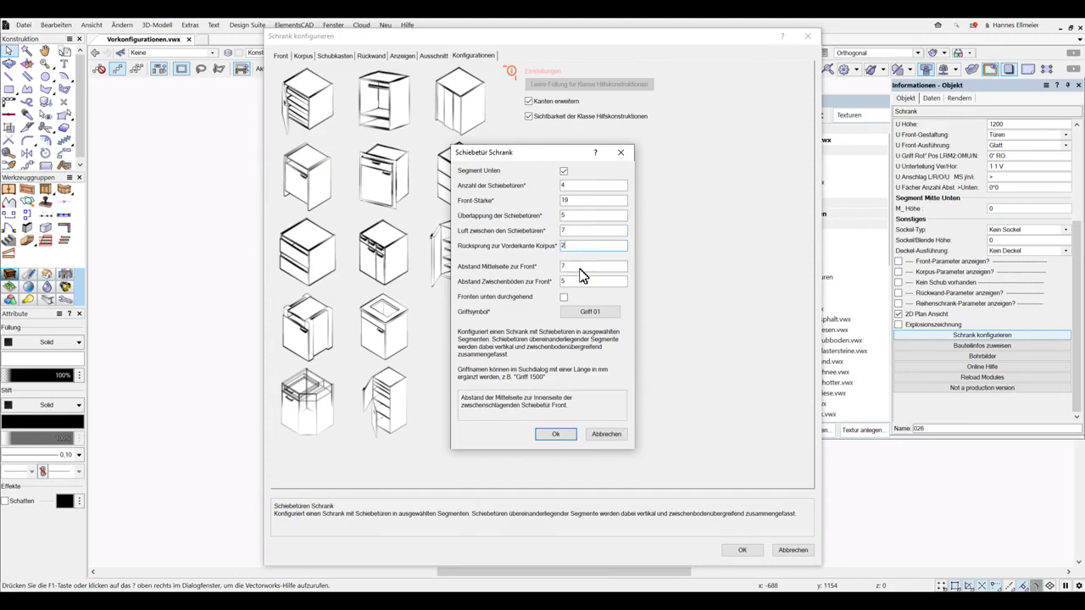
# Set front distances to 10, make fronts continuous, choose Kein Symbol and confirm
pyautogui.doubleClick(563, 268)
pyautogui.doubleClick(564, 267)
pyautogui.write('10')
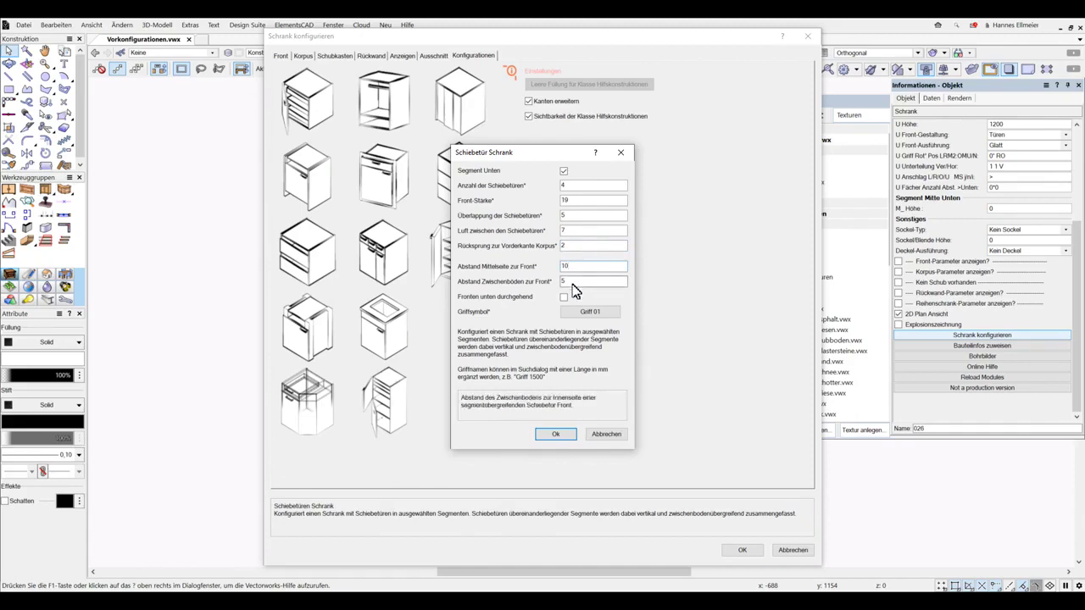
pyautogui.doubleClick(572, 283)
pyautogui.write('10')
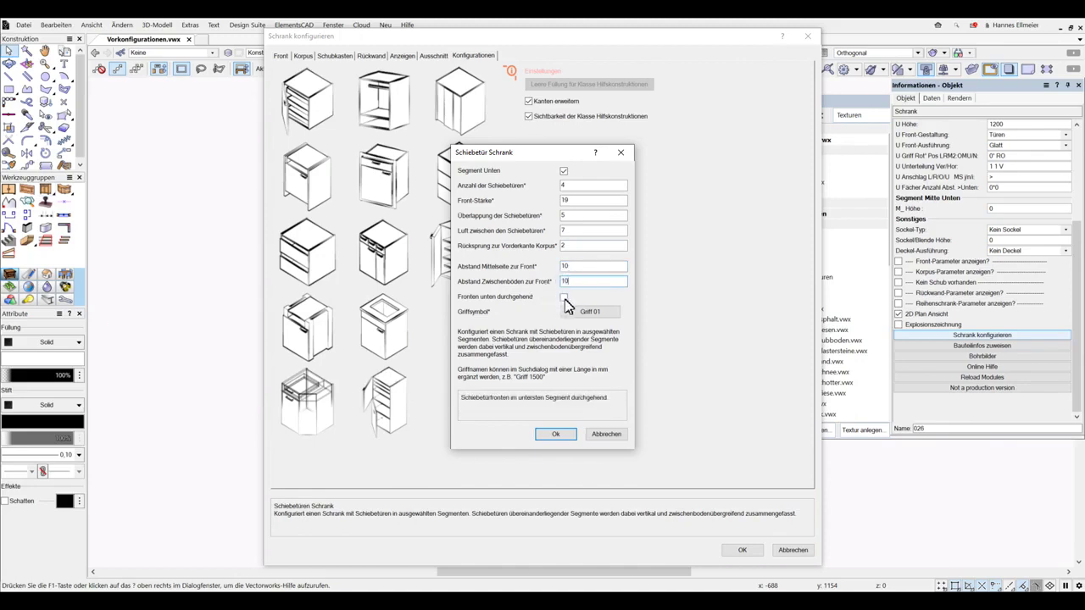
pyautogui.click(563, 299)
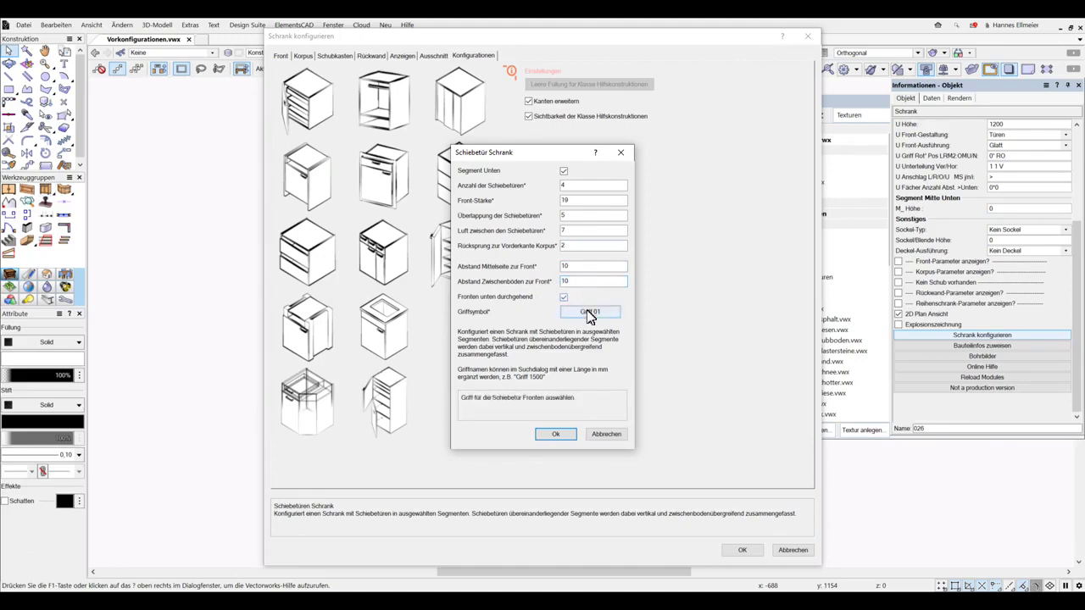
pyautogui.click(591, 315)
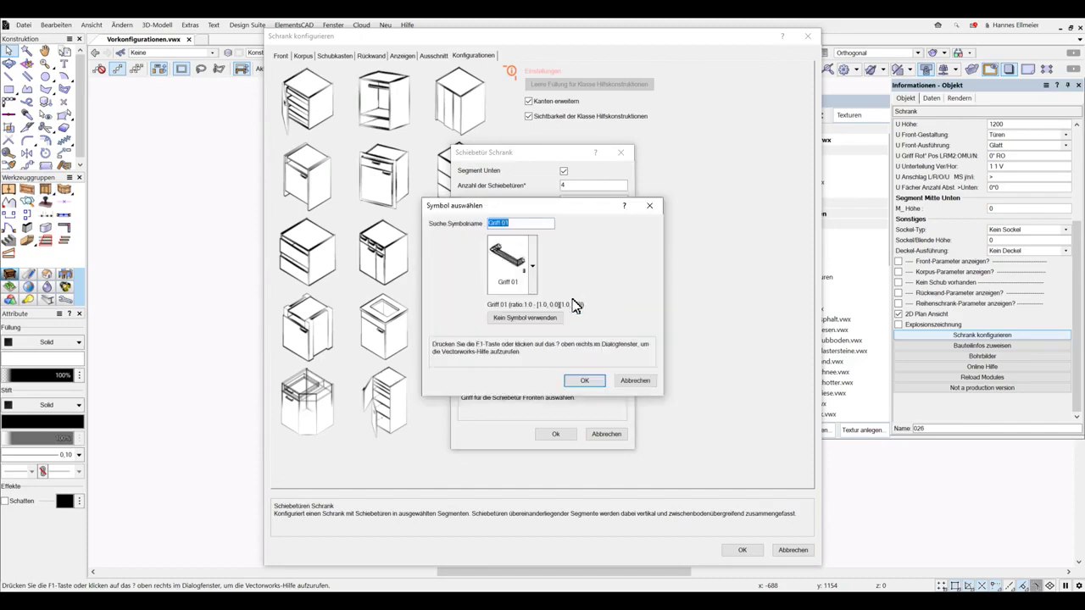
pyautogui.click(536, 320)
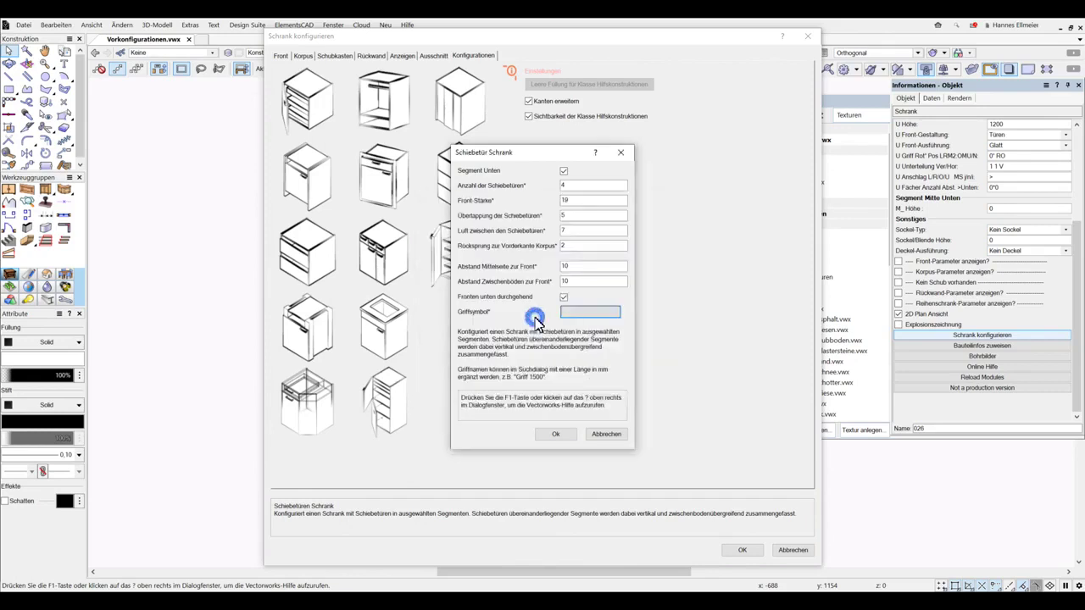
pyautogui.click(557, 434)
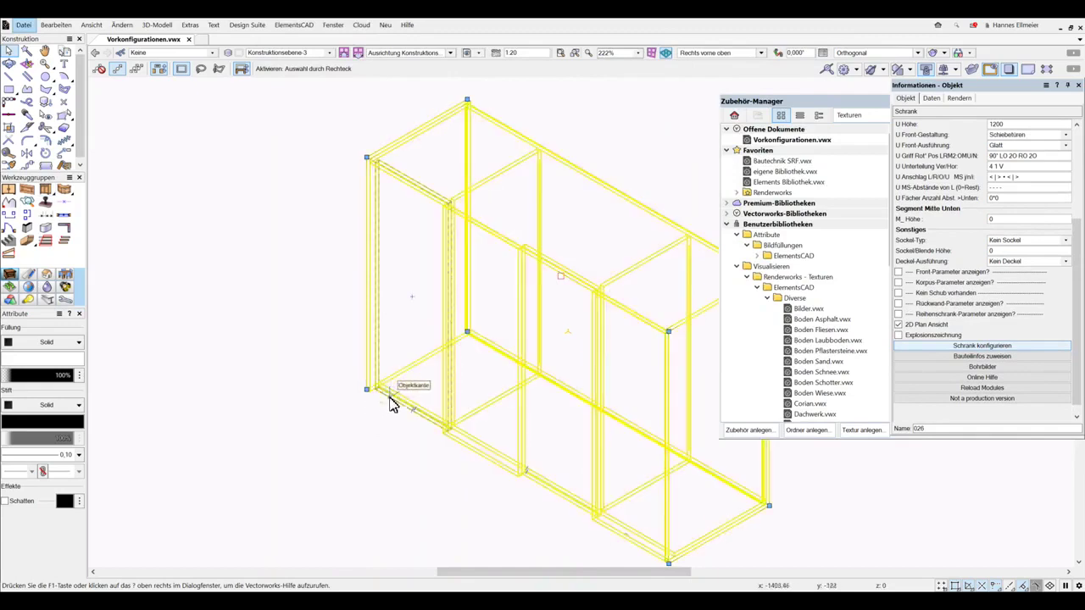
# Switch to the Oben view and zoom in on the overlapping sliding-door front edges
pyautogui.click(734, 53)
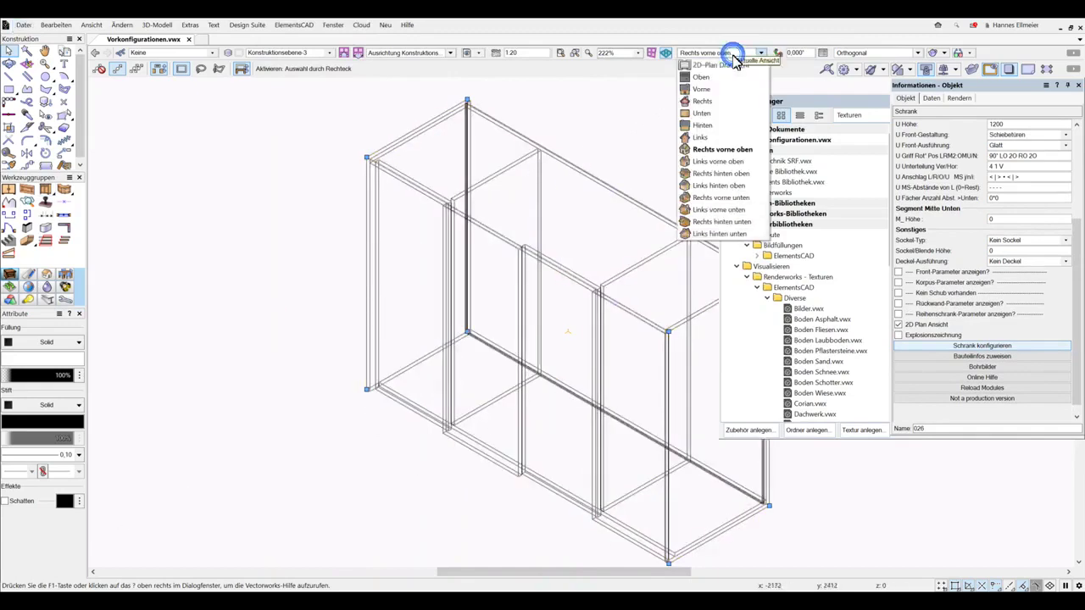
pyautogui.click(722, 78)
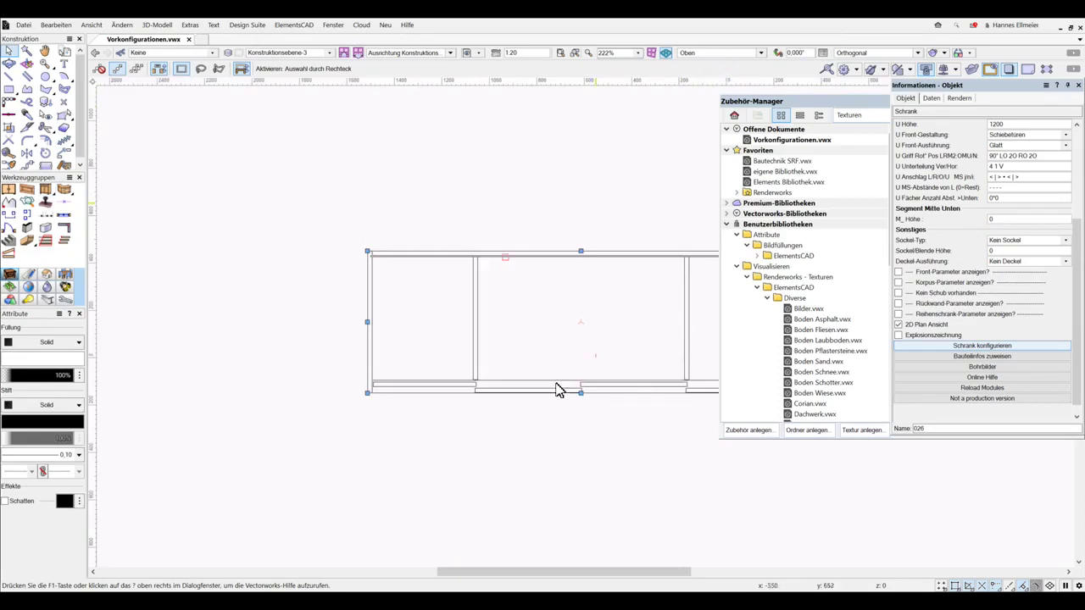
pyautogui.scroll(3, 627, 414)
pyautogui.scroll(1, 627, 415)
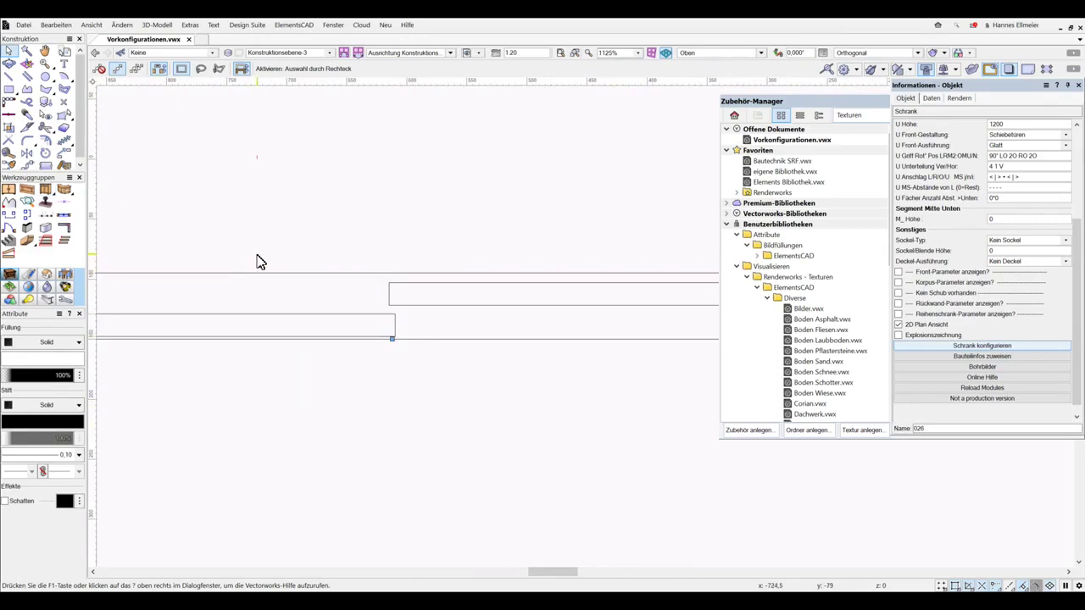
pyautogui.scroll(-1, 574, 179)
pyautogui.moveTo(574, 179); pyautogui.dragTo(295, 226, button='middle')
pyautogui.scroll(2, 458, 305)
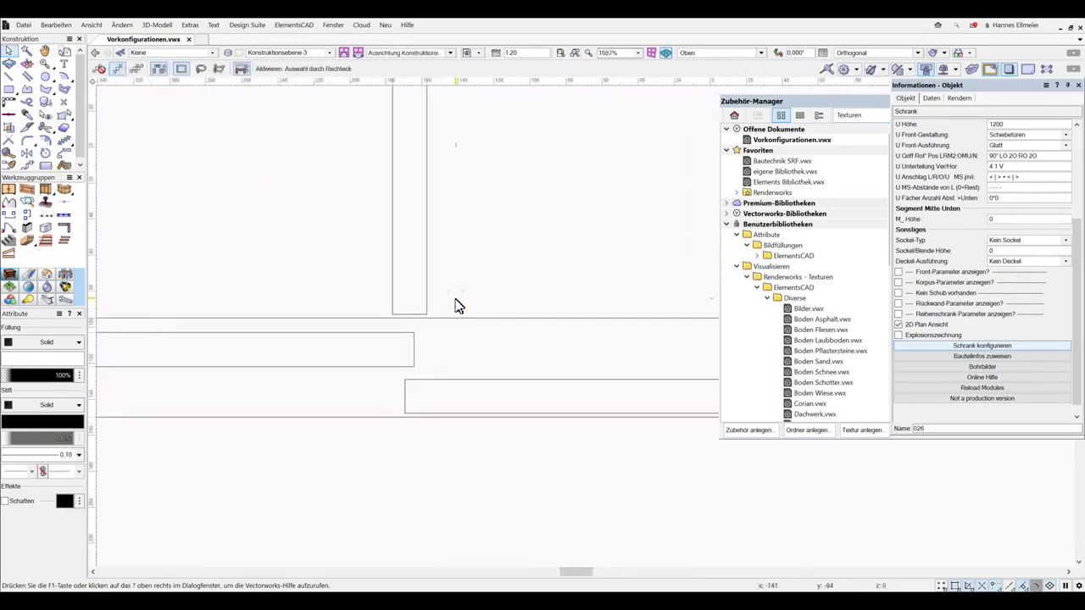
pyautogui.click(10, 155)
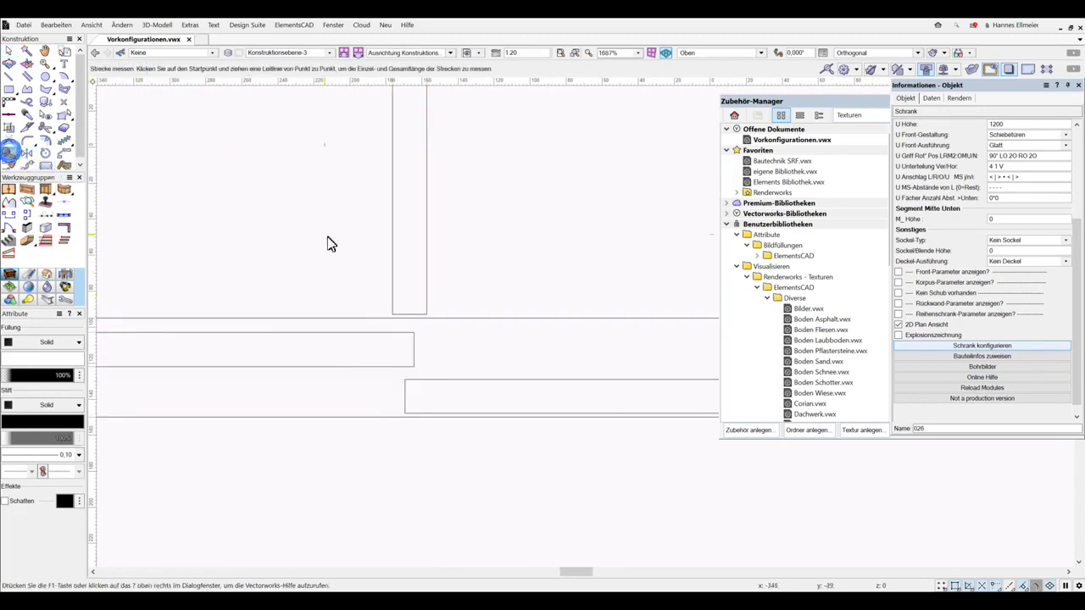
pyautogui.click(392, 320)
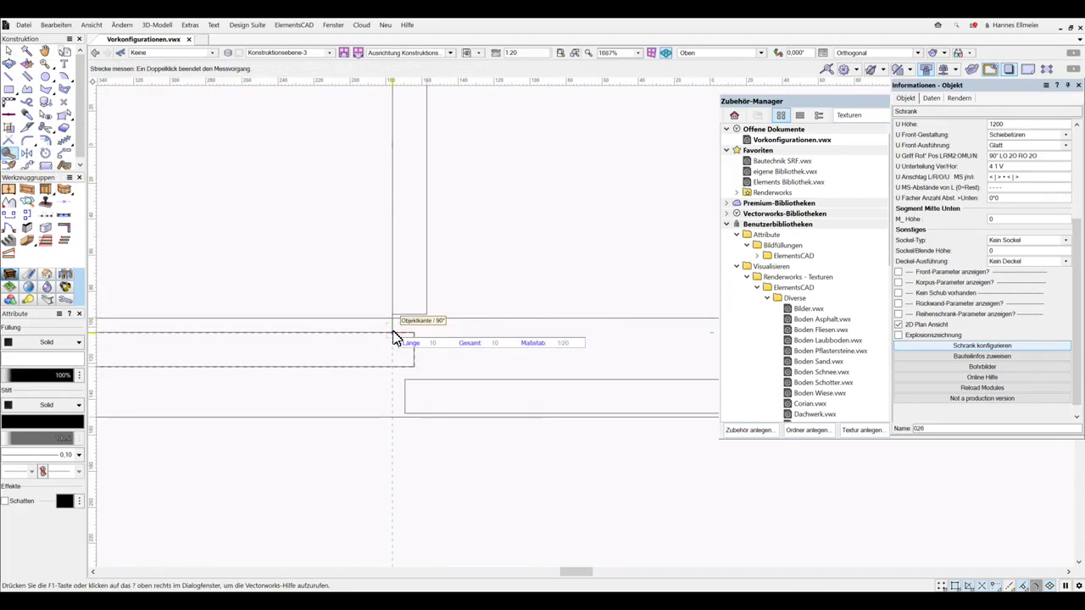
pyautogui.doubleClick(393, 331)
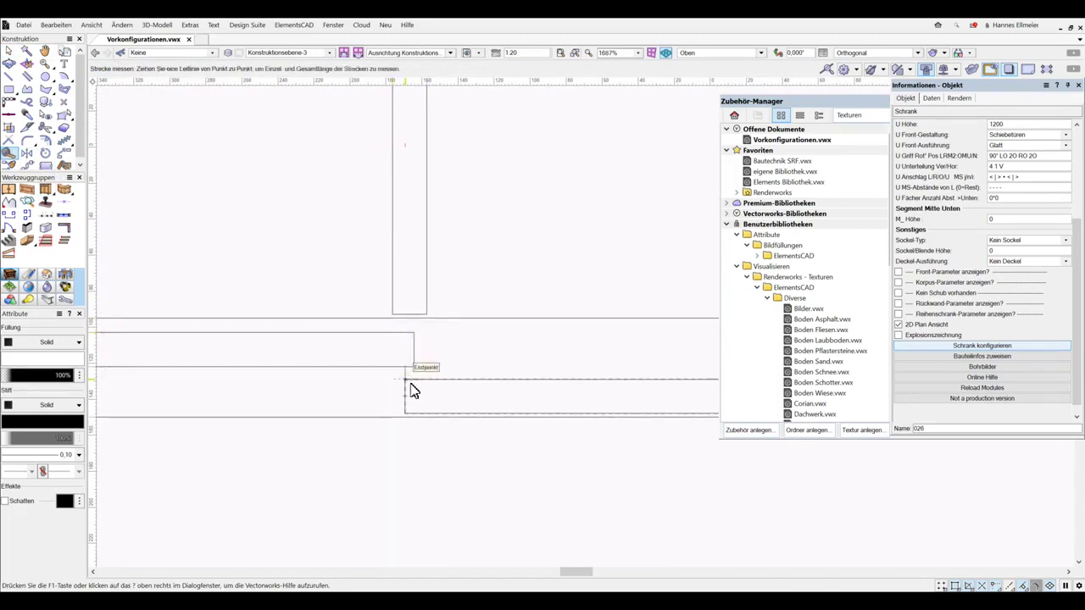
pyautogui.click(405, 380)
pyautogui.scroll(4, 406, 380)
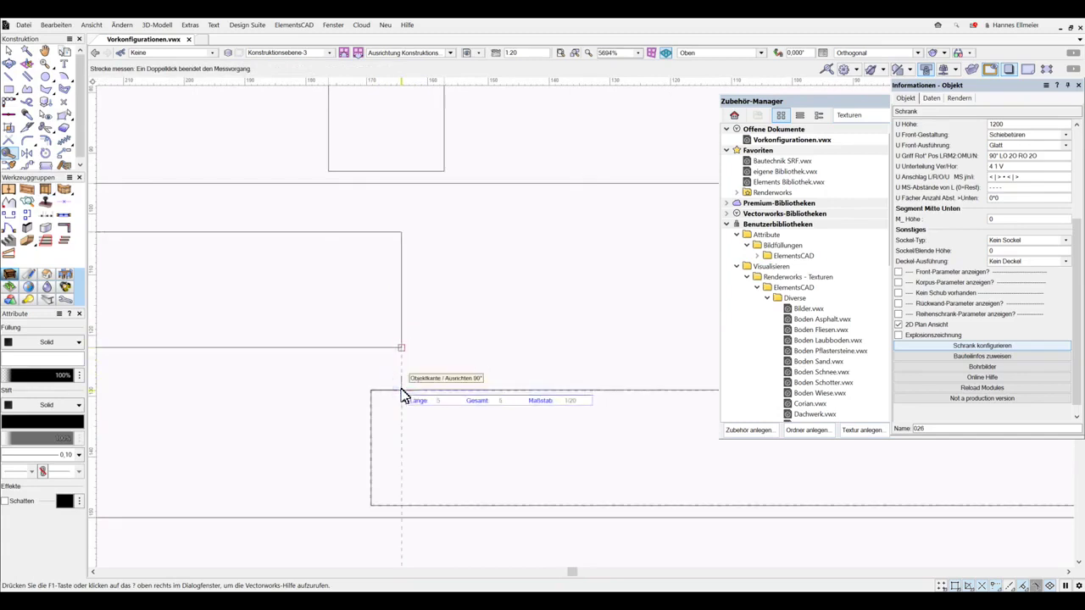
pyautogui.click(402, 391)
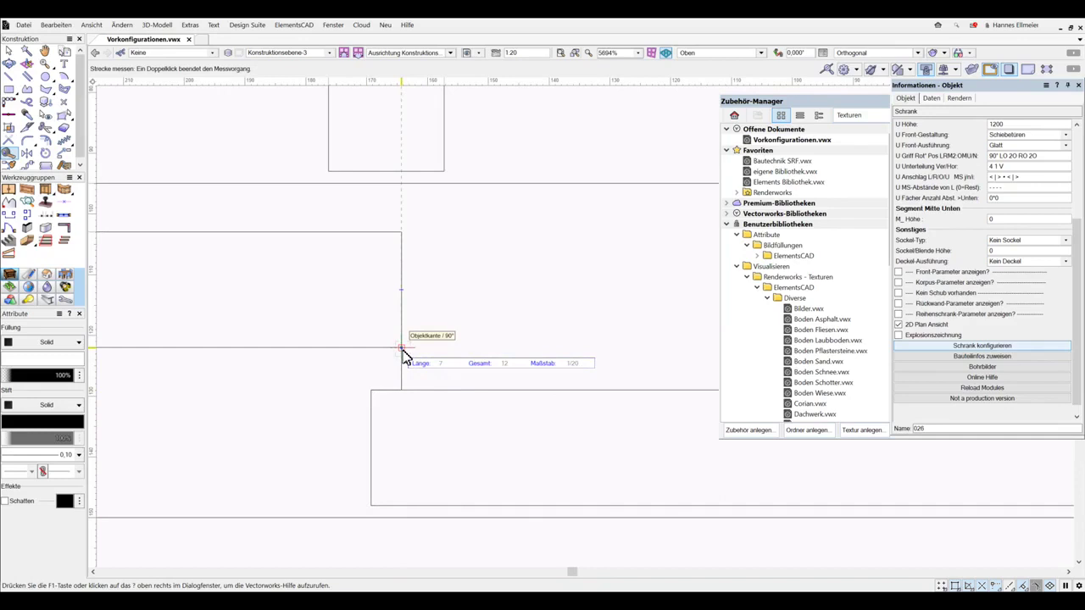
pyautogui.doubleClick(401, 351)
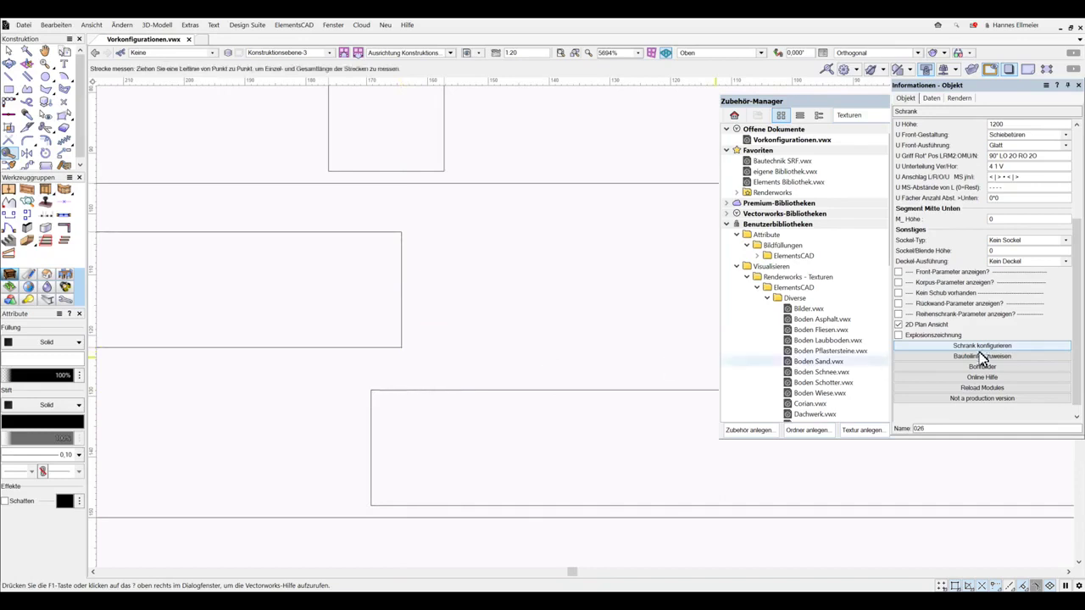
# Enter 2 as row U's Abst. Vo on the Front tab and reframe the cabinet
pyautogui.click(1009, 346)
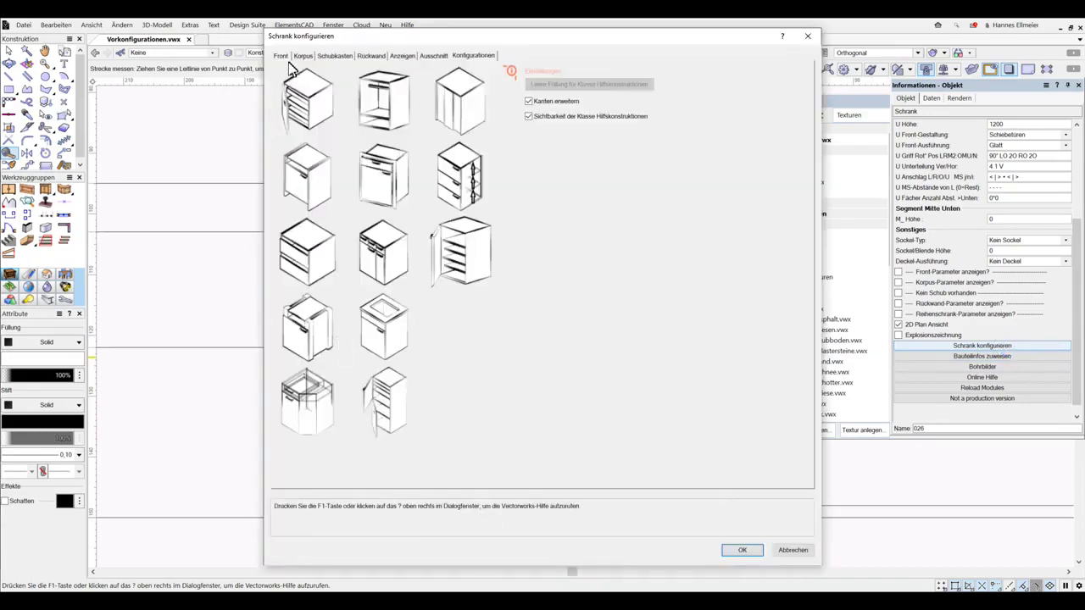
pyautogui.click(284, 57)
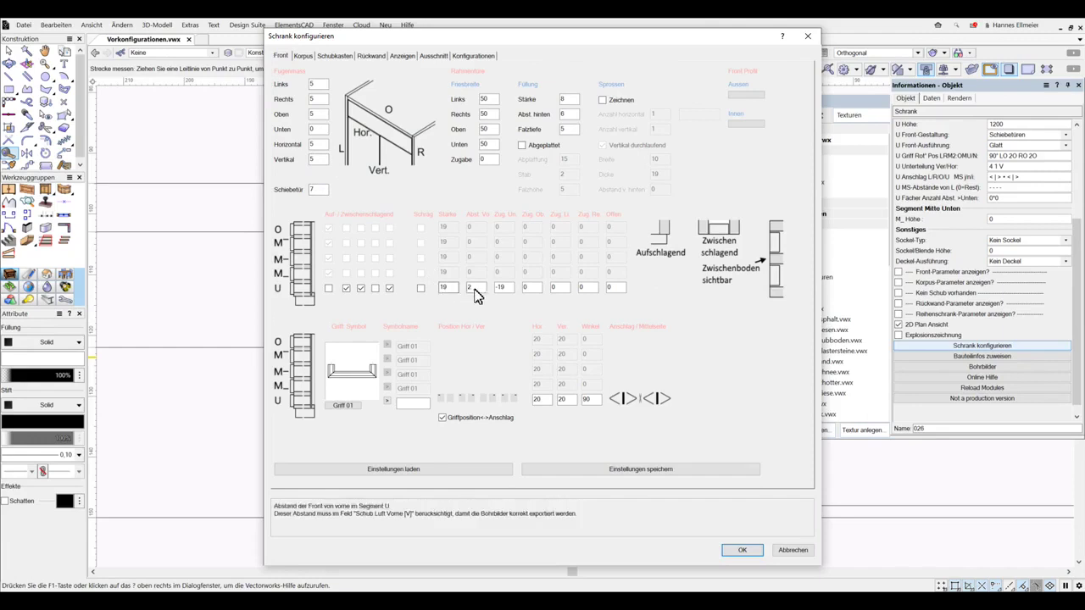
pyautogui.click(473, 288)
pyautogui.write('2')
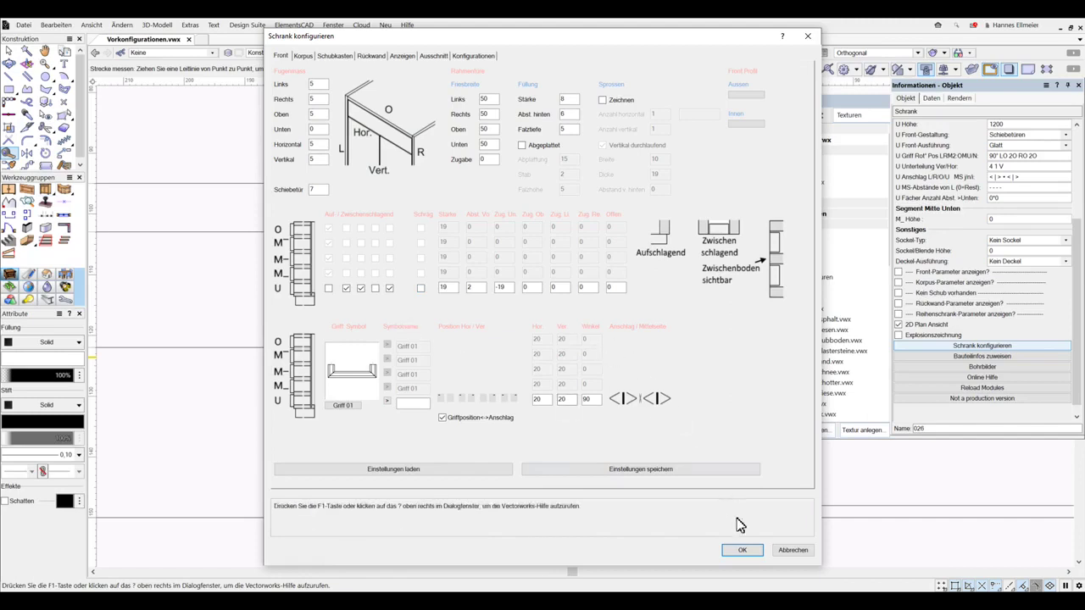
pyautogui.click(743, 550)
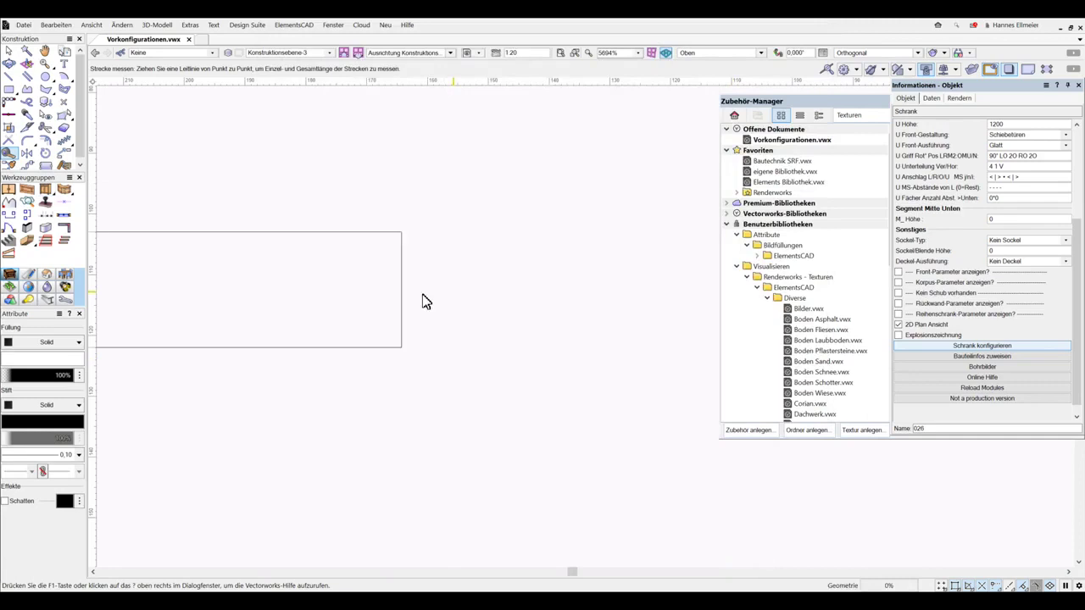
pyautogui.scroll(-8, 425, 303)
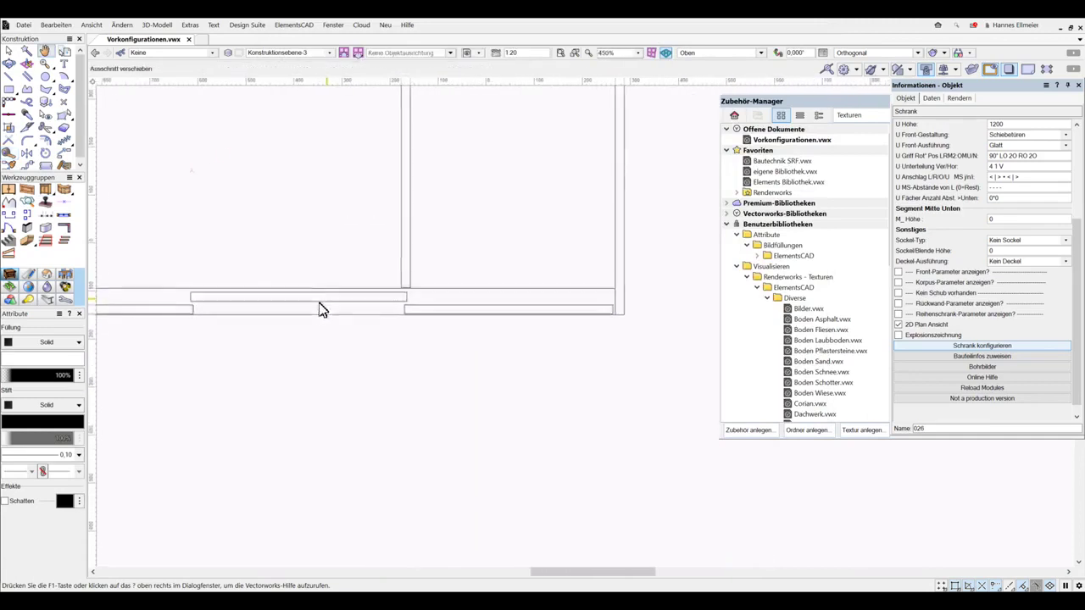
pyautogui.moveTo(320, 309); pyautogui.dragTo(283, 327)
pyautogui.scroll(-3, 569, 348)
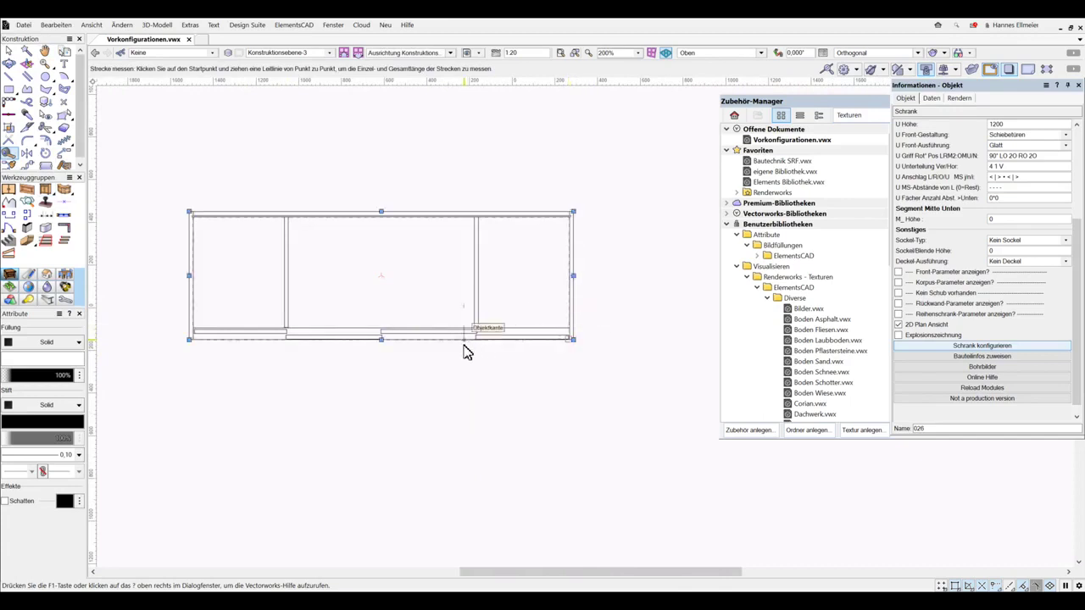
pyautogui.scroll(2, 465, 352)
pyautogui.moveTo(470, 351); pyautogui.dragTo(530, 381, button='middle')
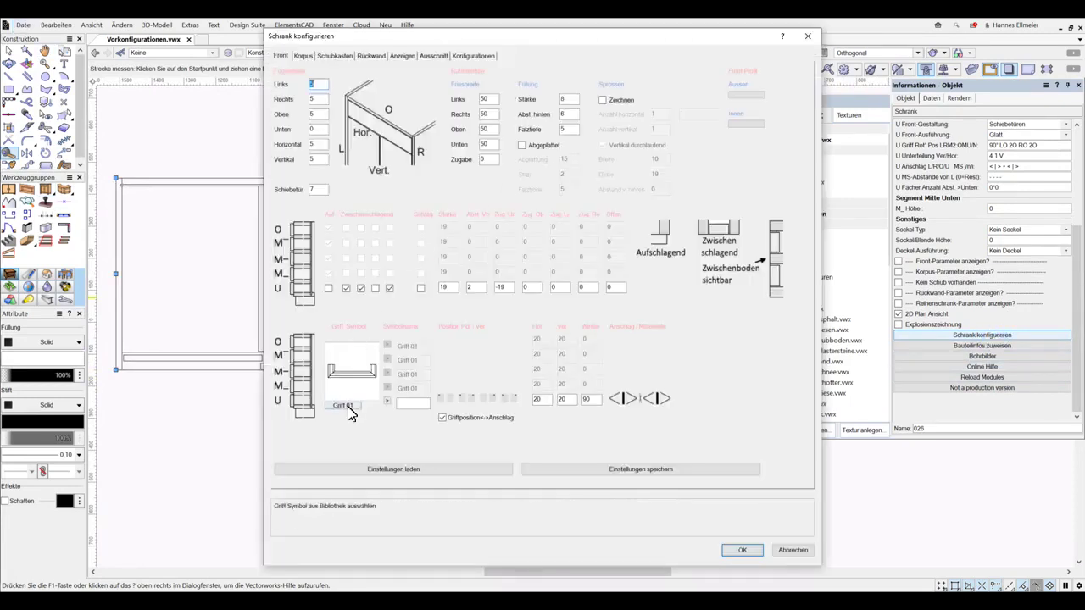
# Replace the bottom row's Griff 01 handle with Griff 40-750 and apply the configuration
pyautogui.click(345, 406)
pyautogui.click(519, 268)
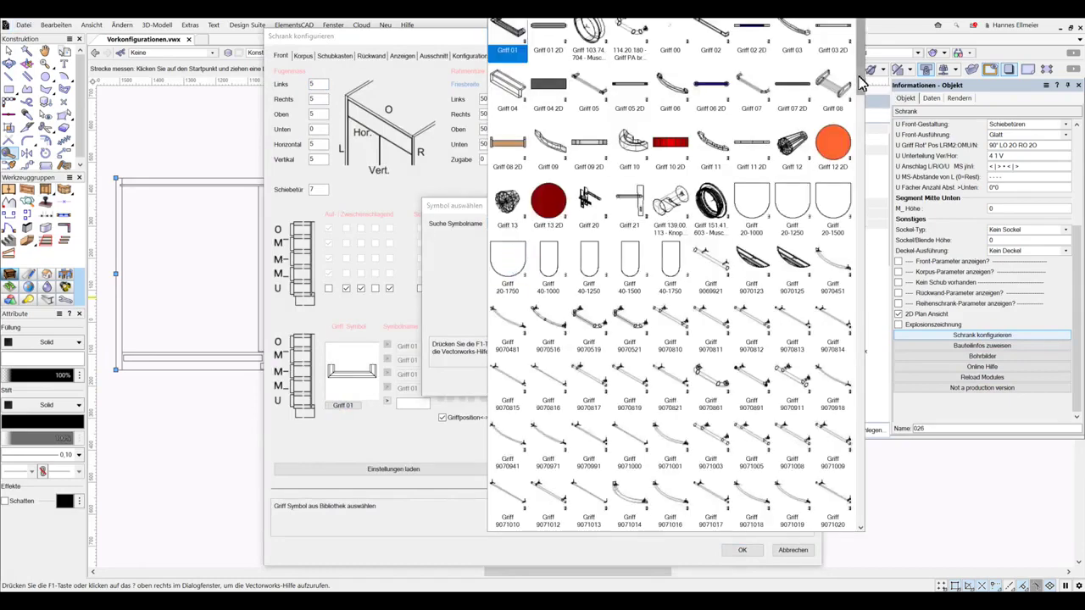
pyautogui.scroll(-1, 858, 132)
pyautogui.scroll(-10, 858, 131)
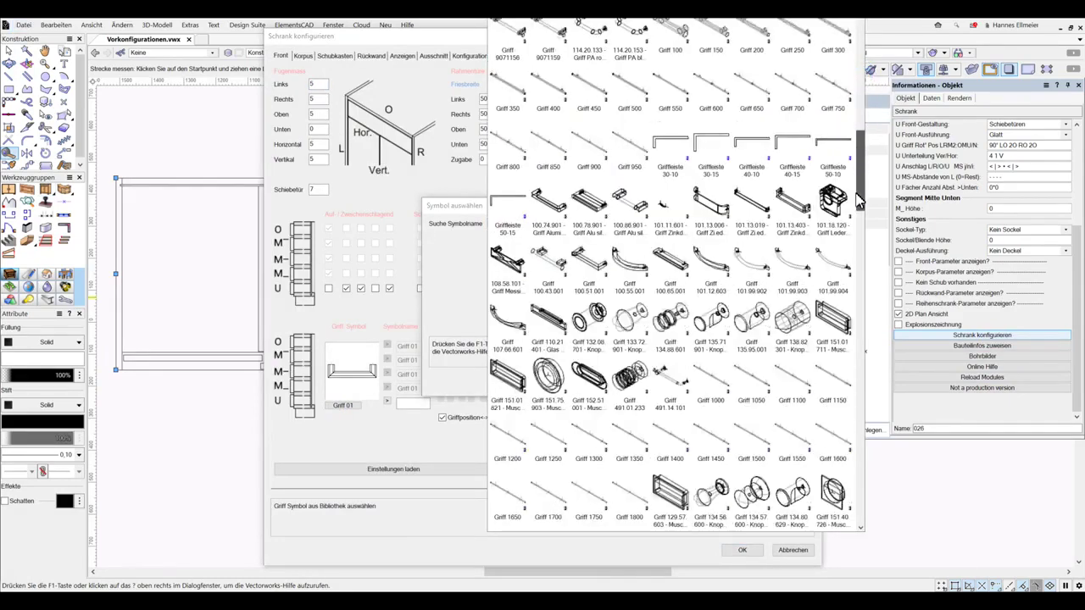
pyautogui.moveTo(857, 220); pyautogui.dragTo(857, 249)
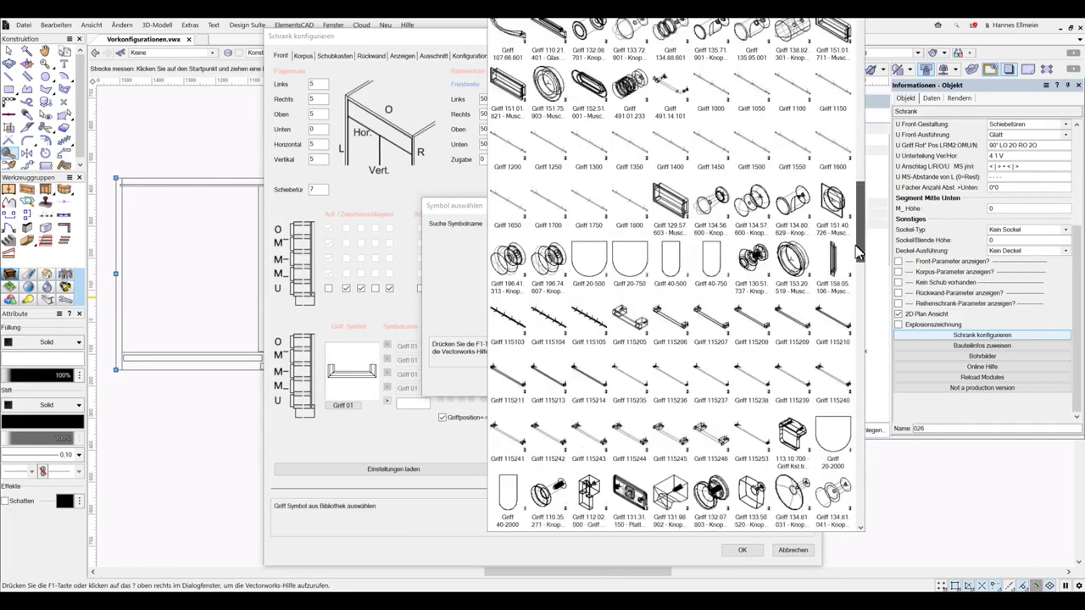
pyautogui.moveTo(858, 250); pyautogui.dragTo(859, 258)
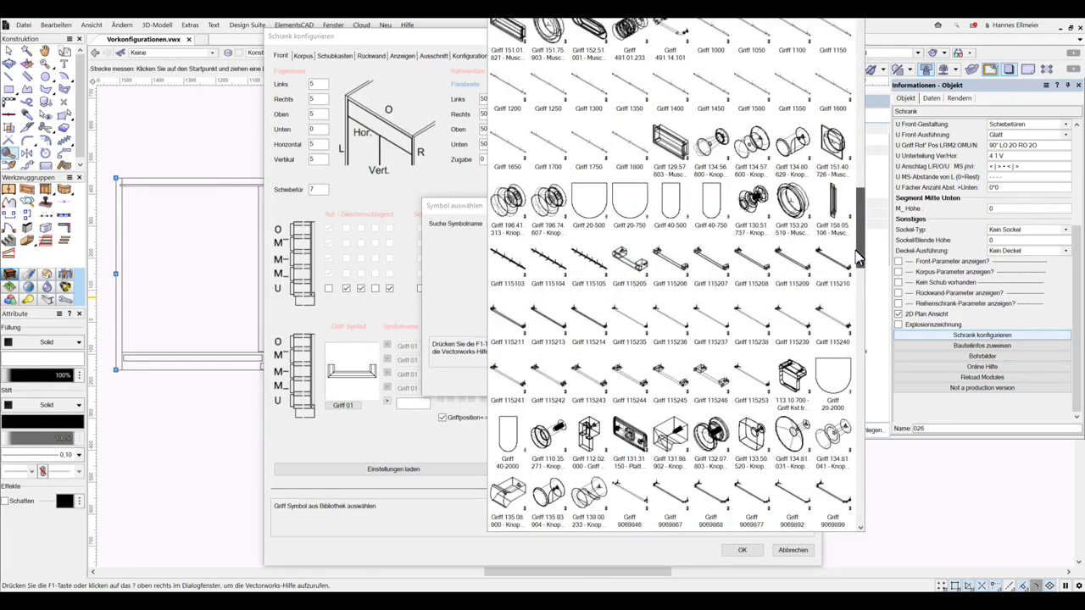
pyautogui.click(715, 211)
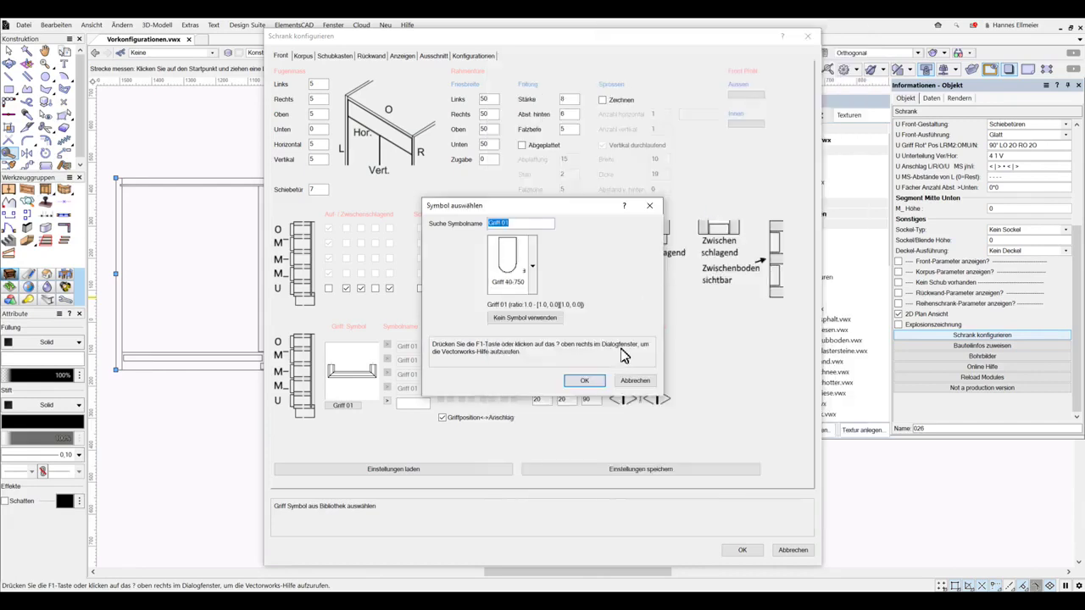
pyautogui.click(585, 381)
pyautogui.click(388, 403)
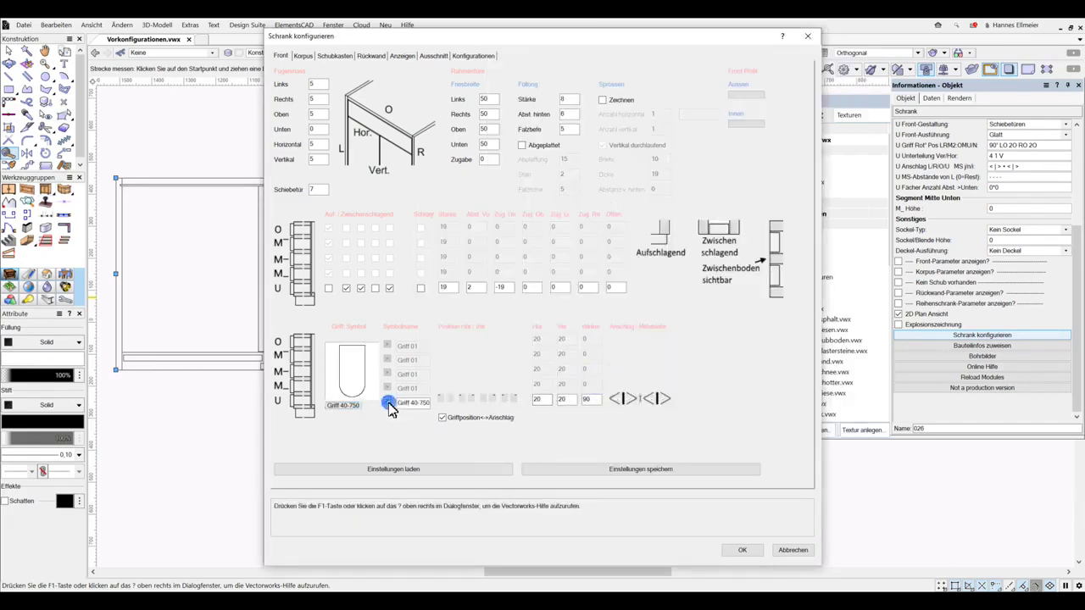
pyautogui.click(741, 550)
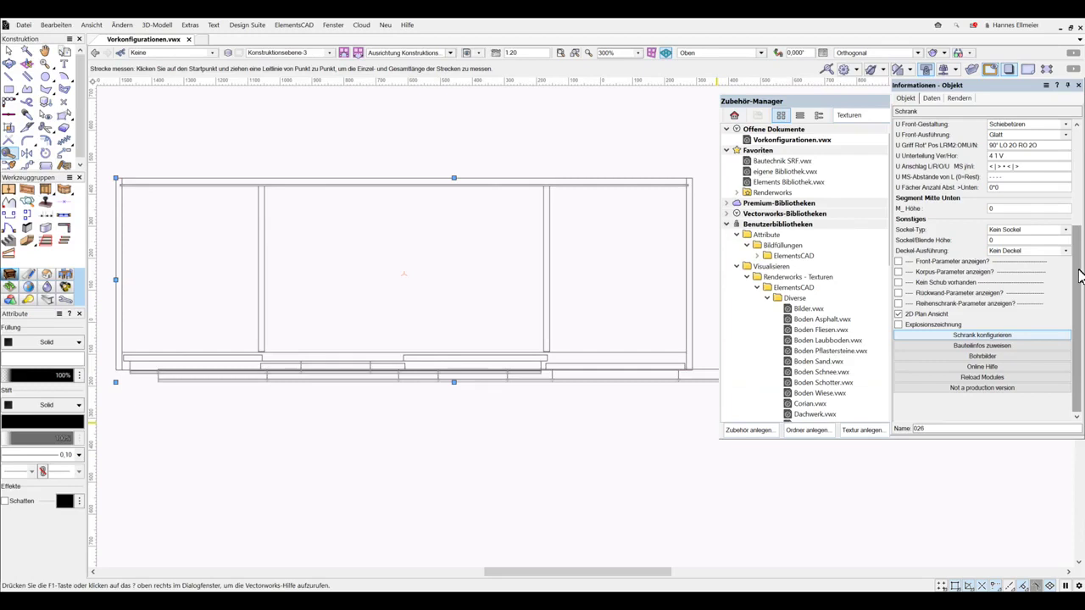
# Change the handle Winkel from 90° to 0° in the cabinet configuration
pyautogui.click(983, 337)
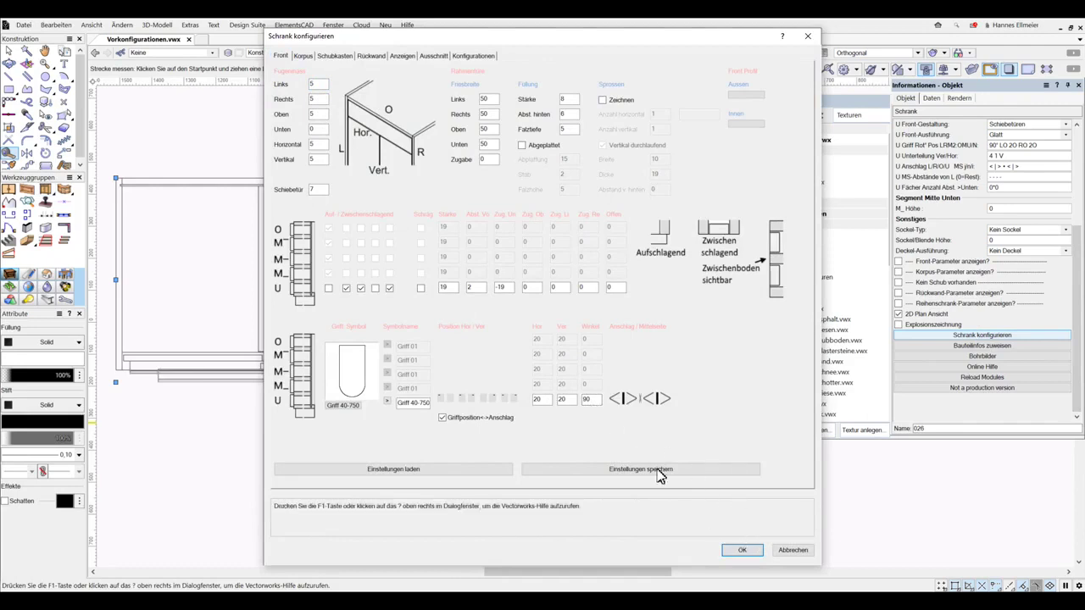
pyautogui.click(588, 400)
pyautogui.press('Return')
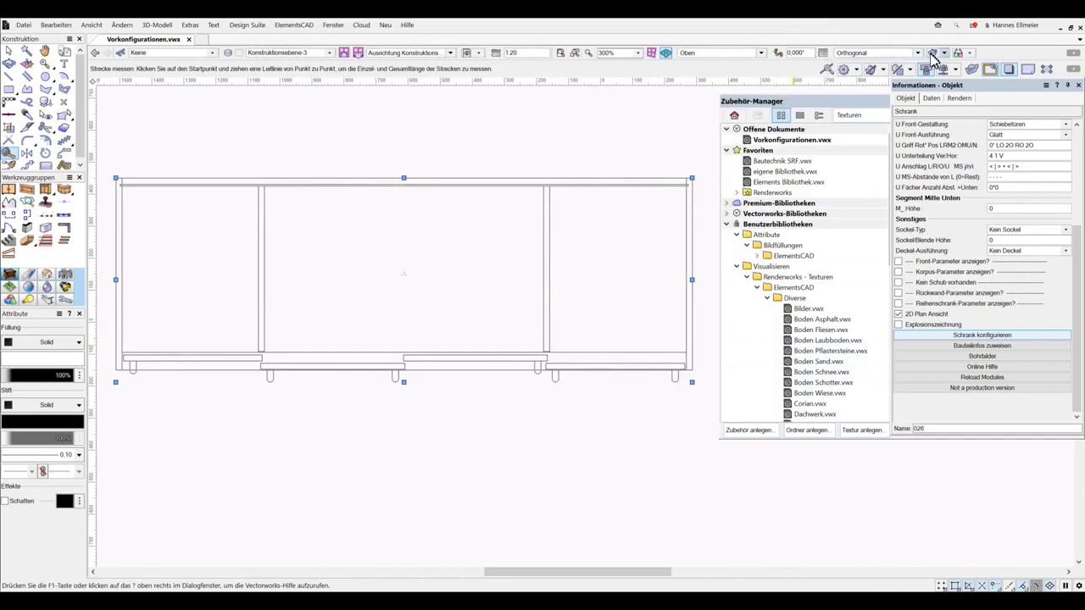
# Switch to the right-front-top 3D view and browse the sliding-door handle symbols
pyautogui.click(941, 56)
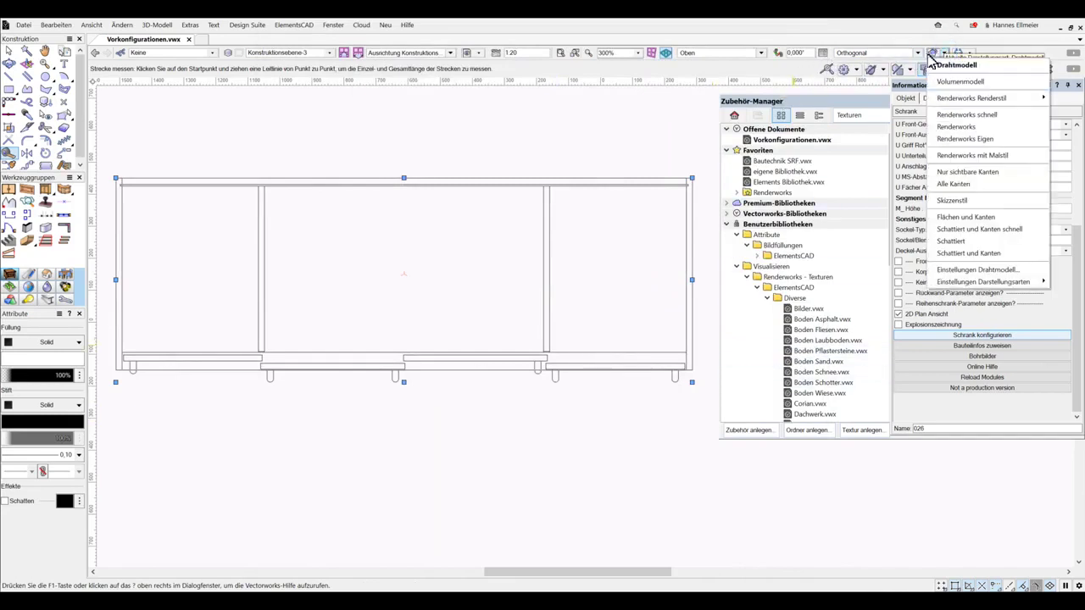
pyautogui.click(759, 56)
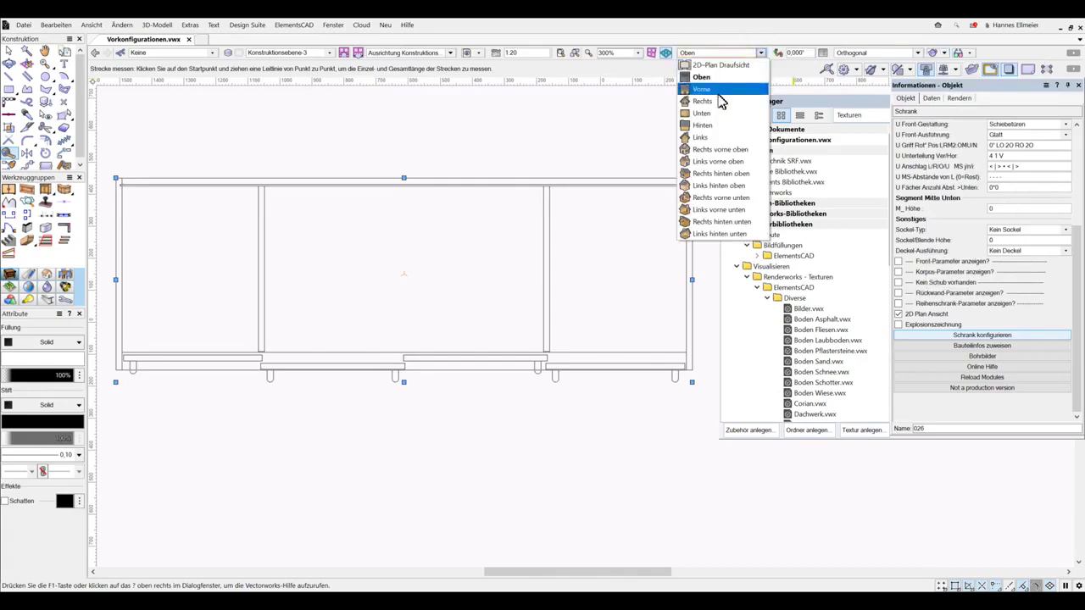
pyautogui.click(709, 151)
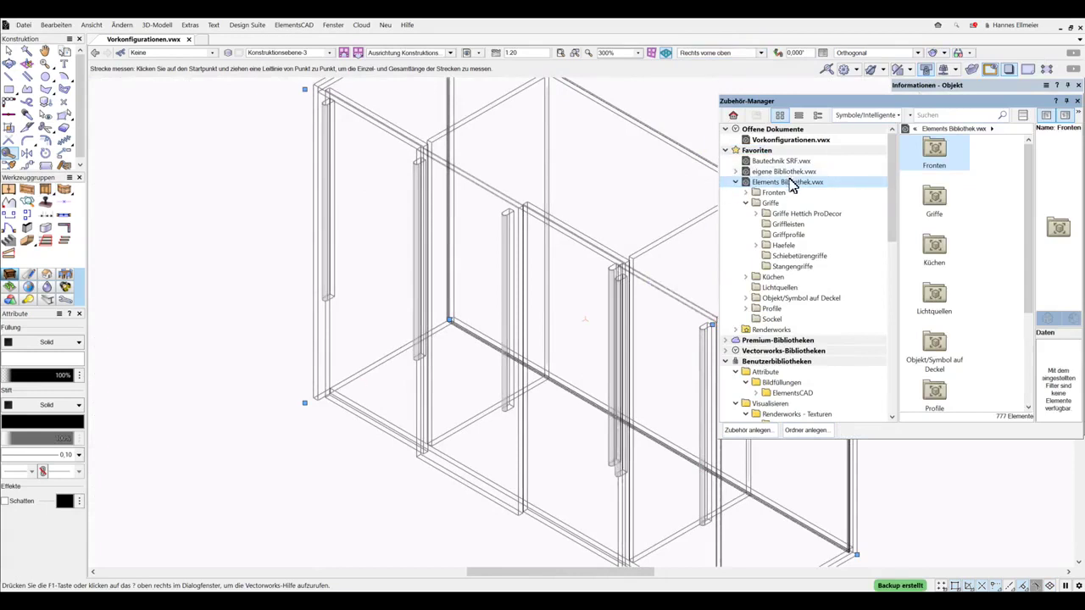
pyautogui.click(791, 257)
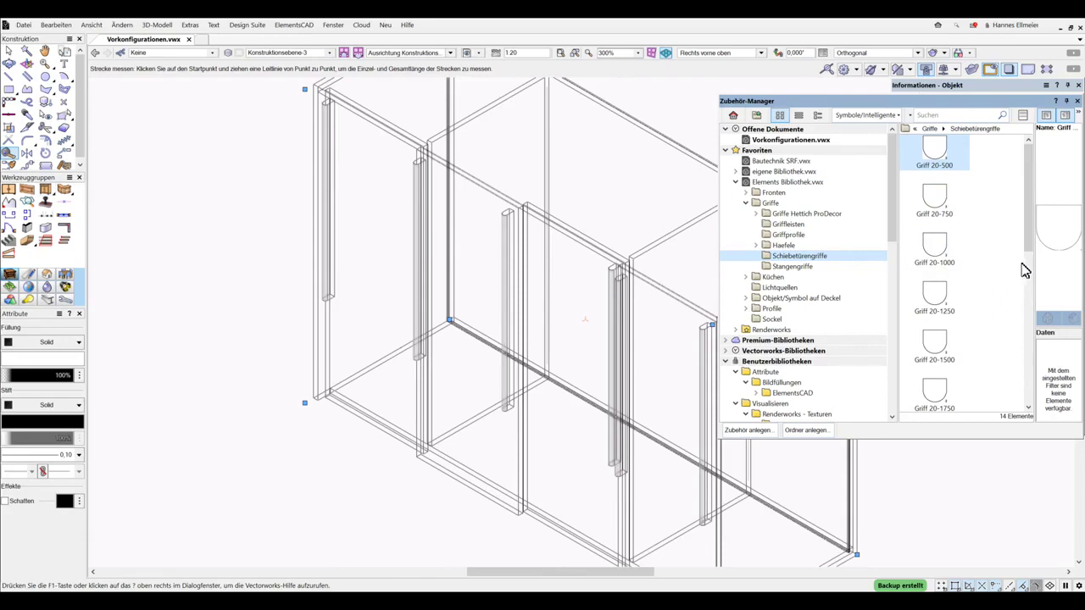
# Measure the handle distance, then select the entire cabinet with Ctrl+A
pyautogui.click(630, 276)
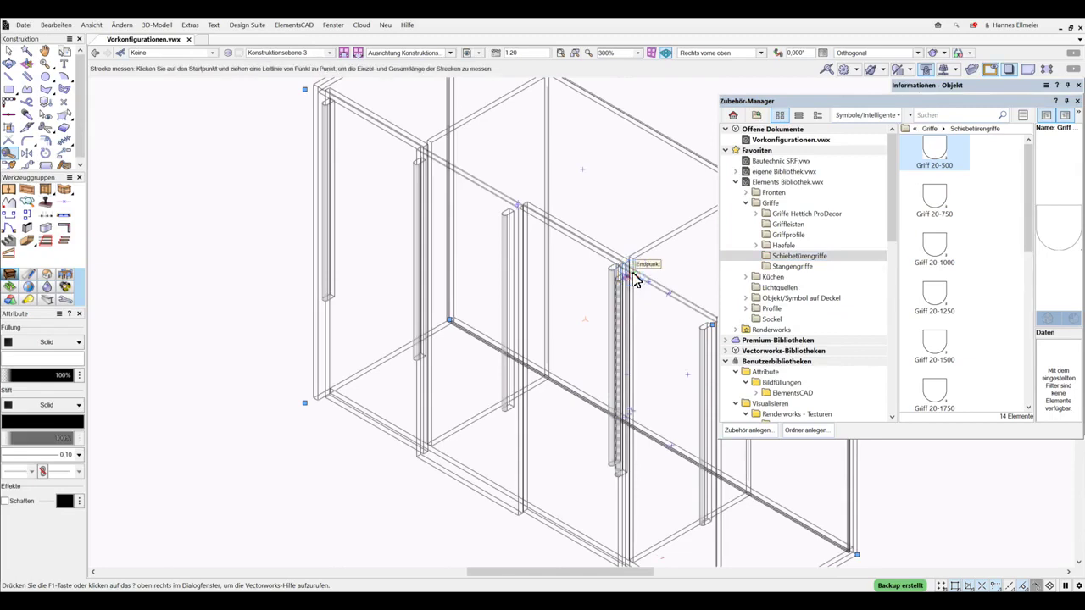
pyautogui.click(9, 51)
pyautogui.hotkey('ctrl', 'a')
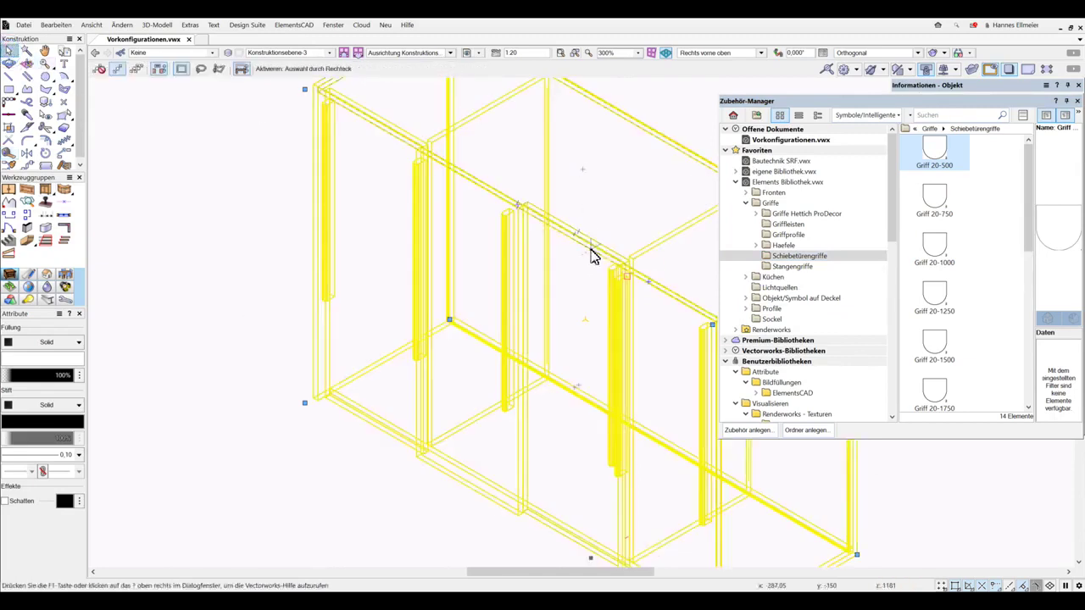
pyautogui.click(591, 250)
# Search for 1250 and assign Griff 40-1250 as the bottom-row handle
pyautogui.doubleClick(612, 246)
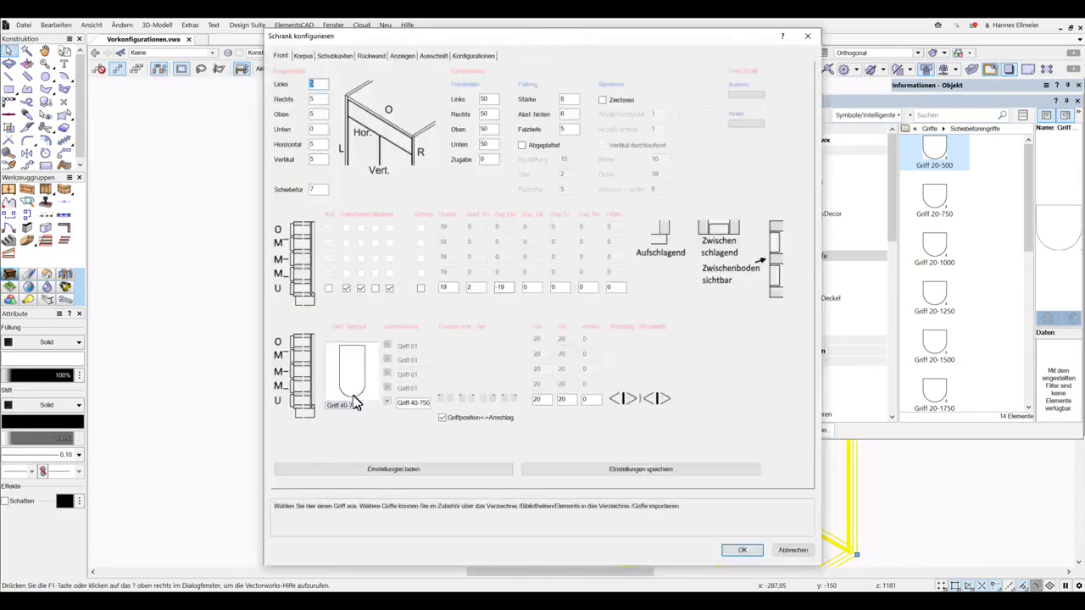
pyautogui.click(353, 400)
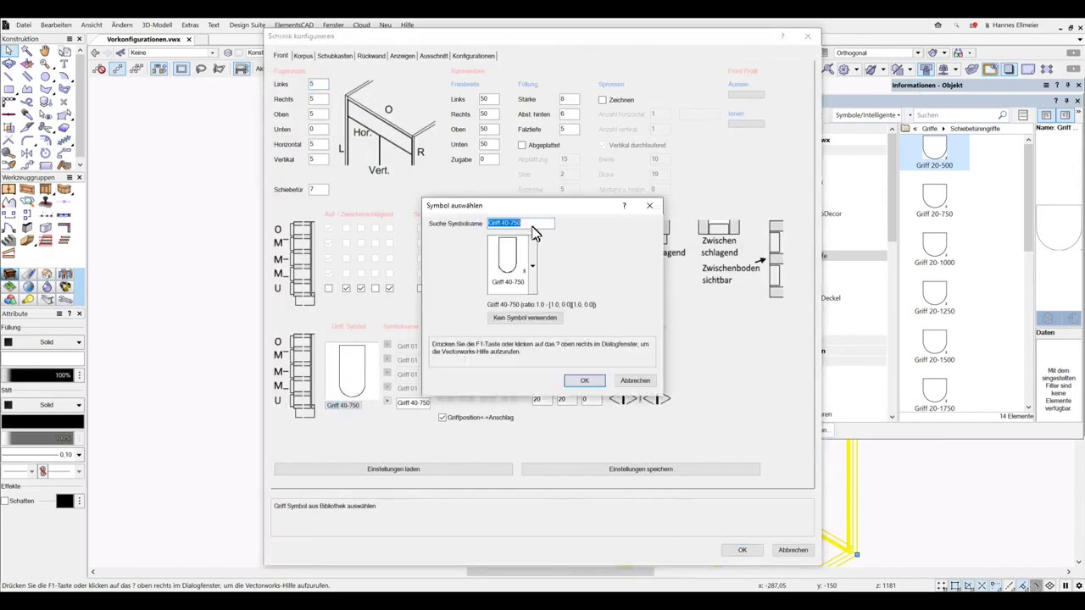
pyautogui.write('12')
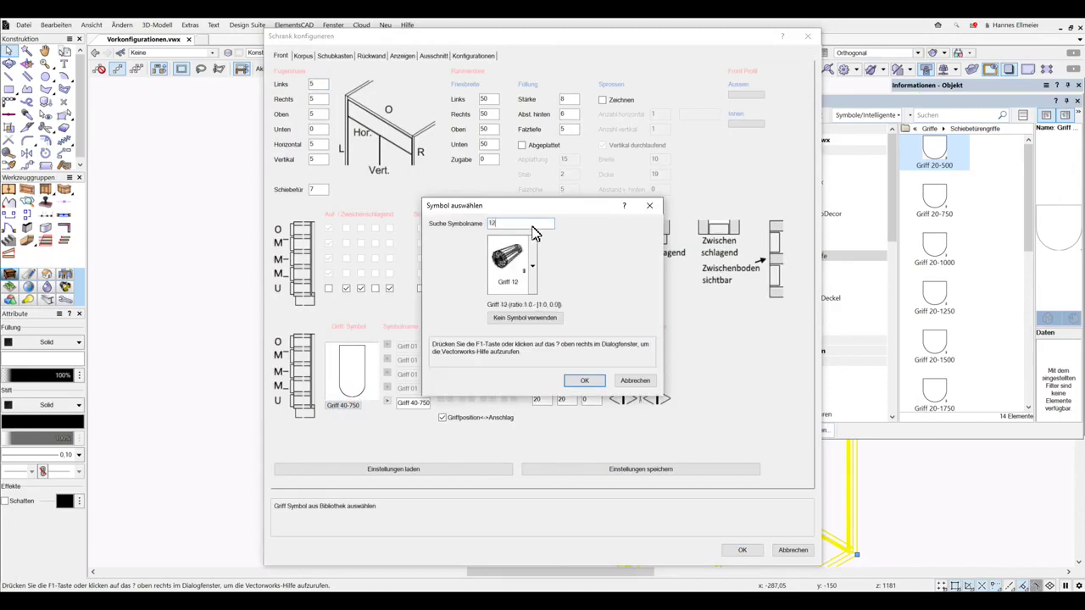
pyautogui.write('50')
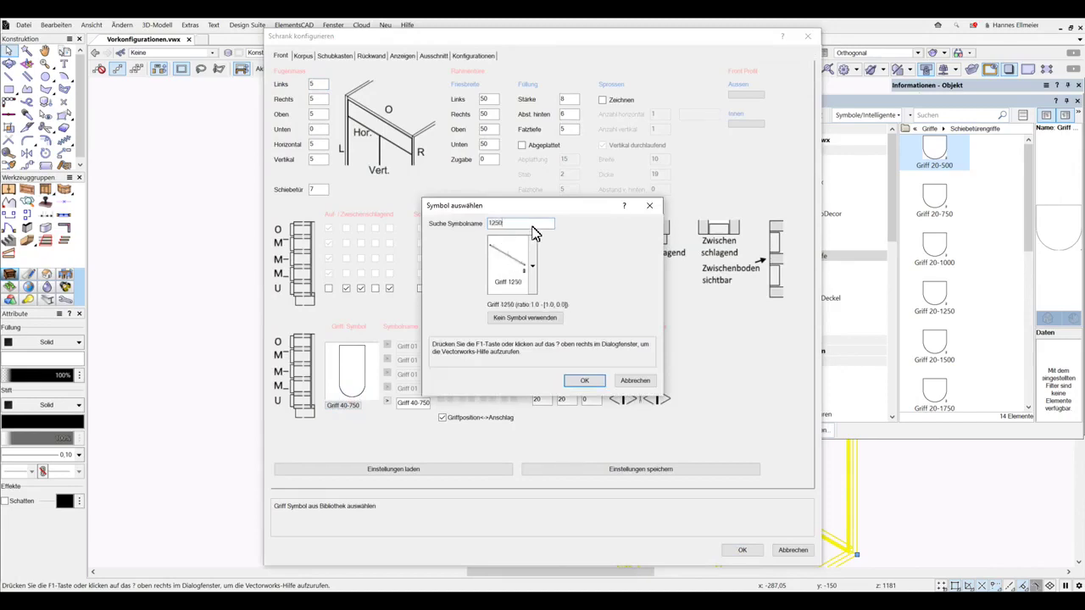
pyautogui.click(531, 260)
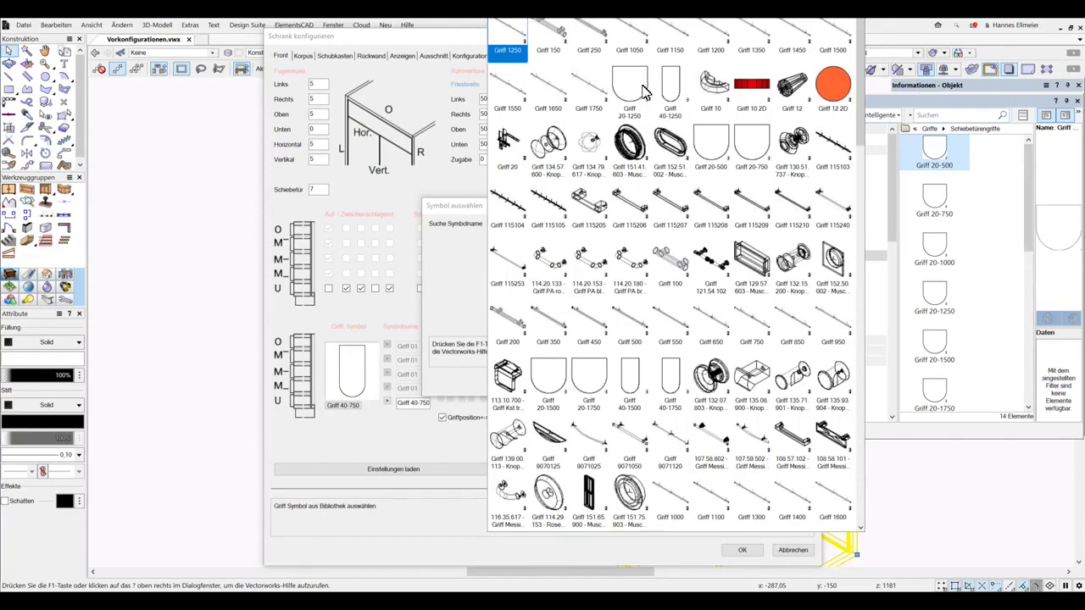
pyautogui.doubleClick(665, 92)
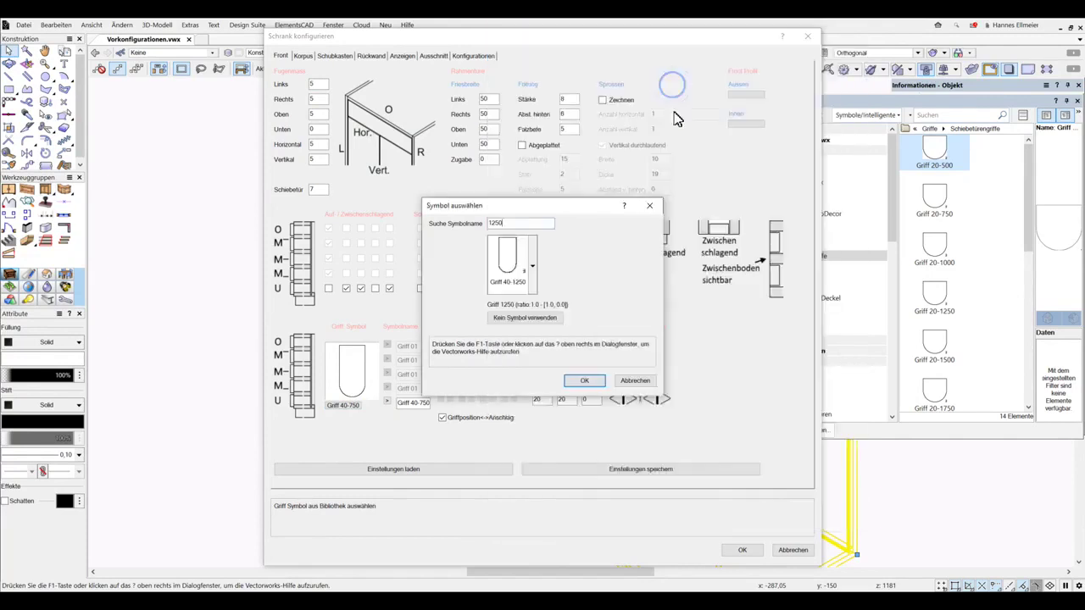
pyautogui.click(584, 382)
pyautogui.click(387, 401)
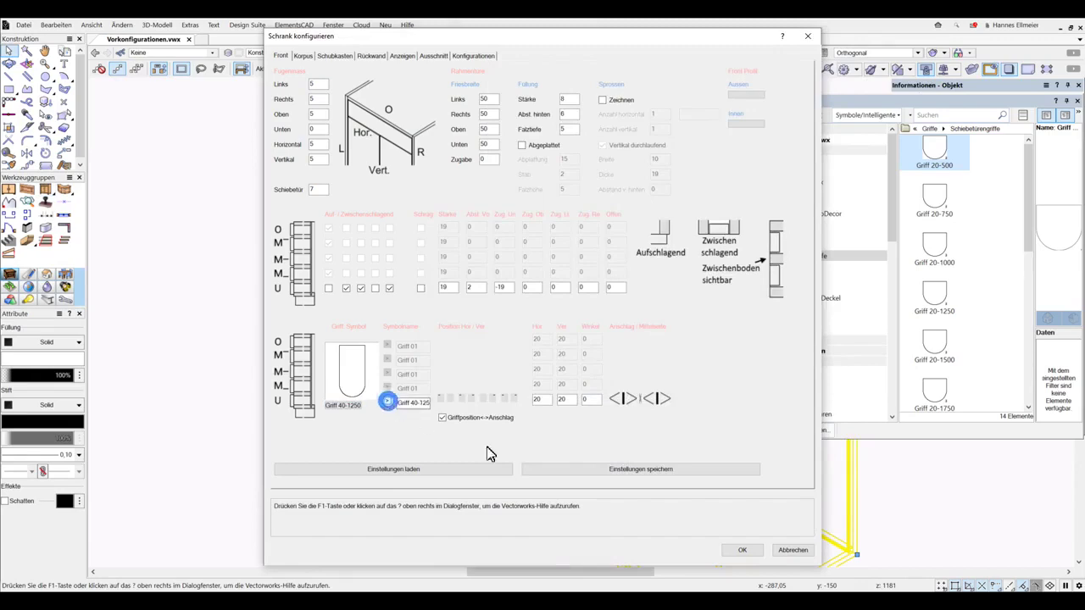
pyautogui.click(736, 553)
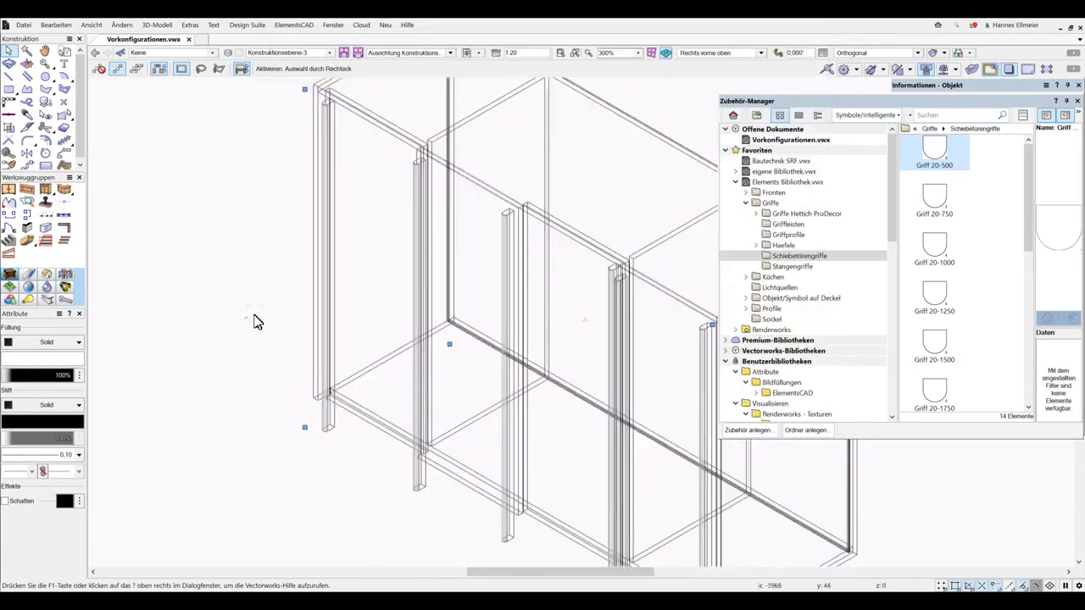
# Pick Griff 40-1000 in the handle symbol chooser and apply the configuration
pyautogui.click(635, 263)
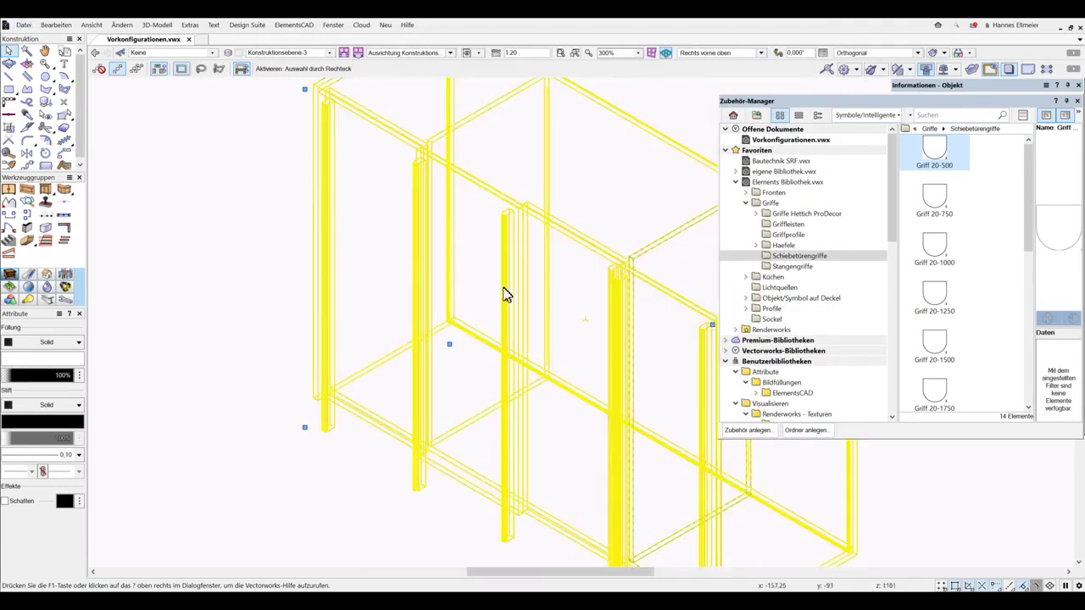
pyautogui.doubleClick(397, 254)
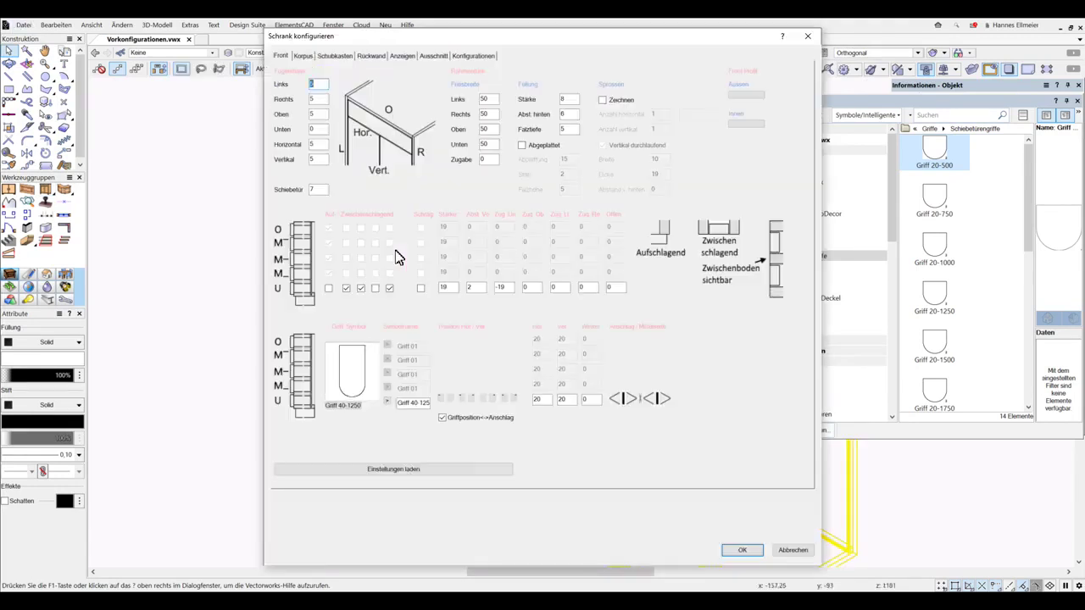
pyautogui.click(351, 410)
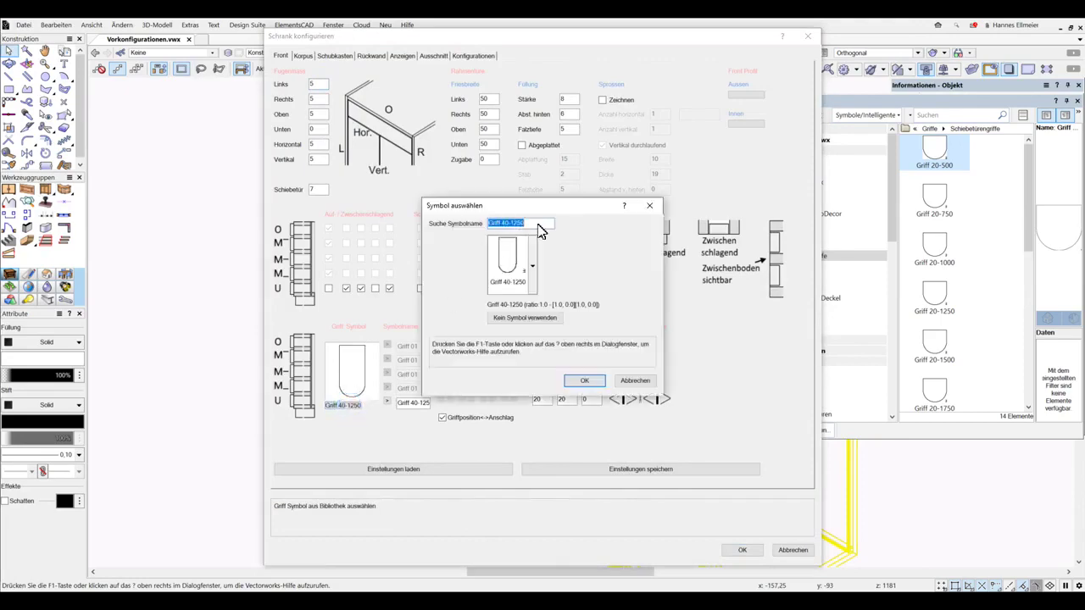
pyautogui.write('1000')
pyautogui.click(532, 265)
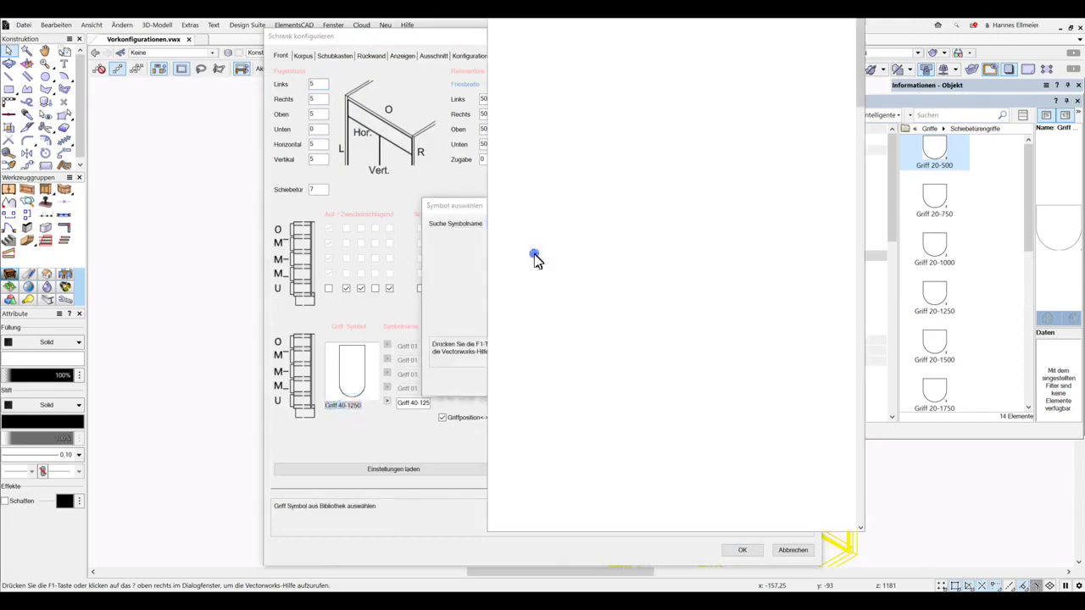
pyautogui.click(636, 100)
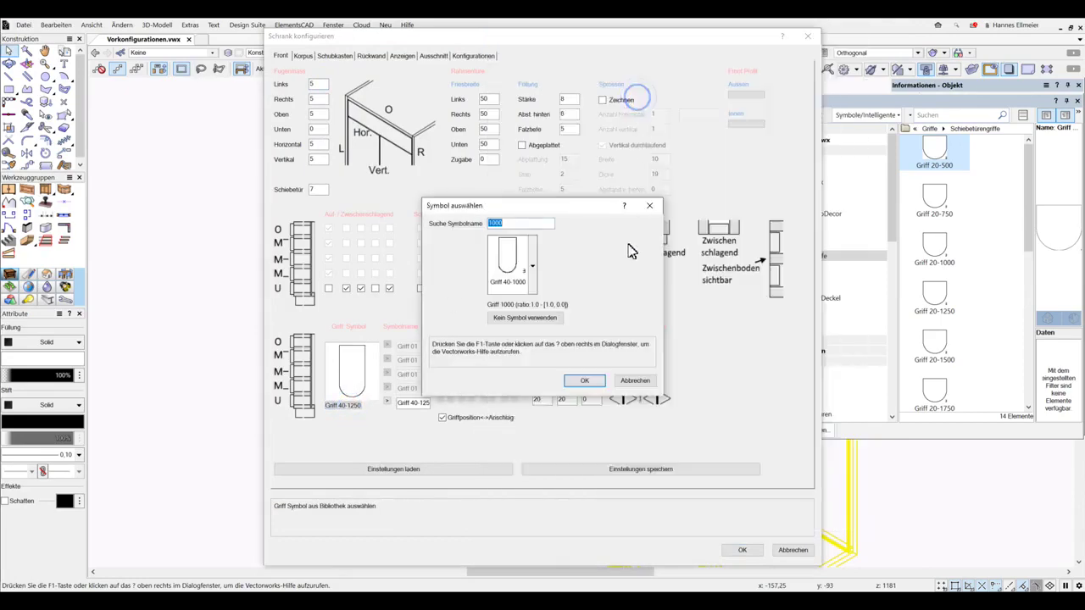
pyautogui.click(583, 380)
pyautogui.click(750, 550)
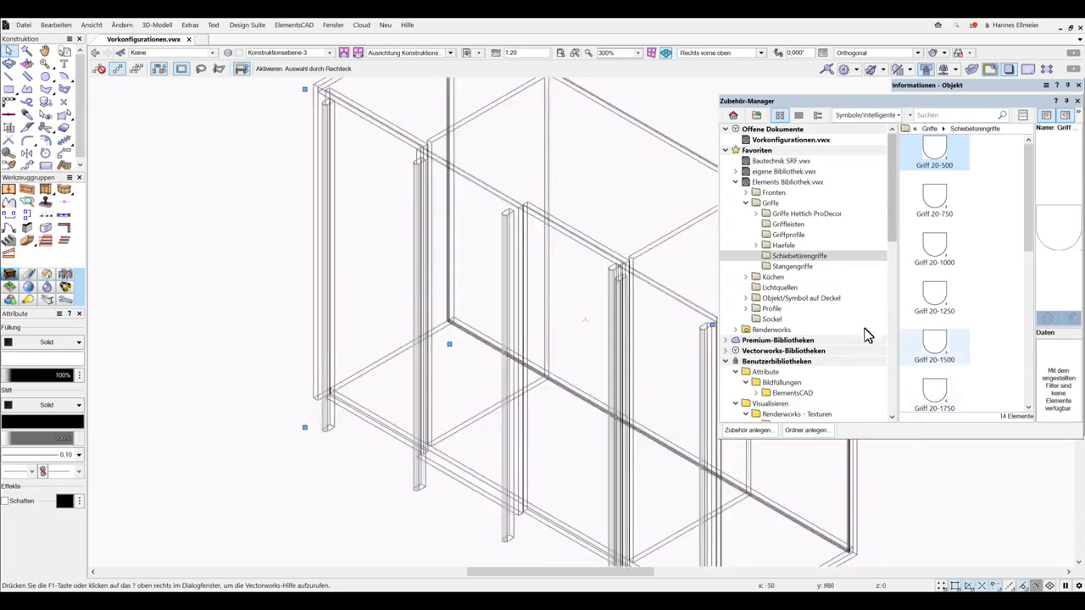
# Choose Griff 40-1000 again and copy it into row U's Symbolname before applying
pyautogui.click(656, 286)
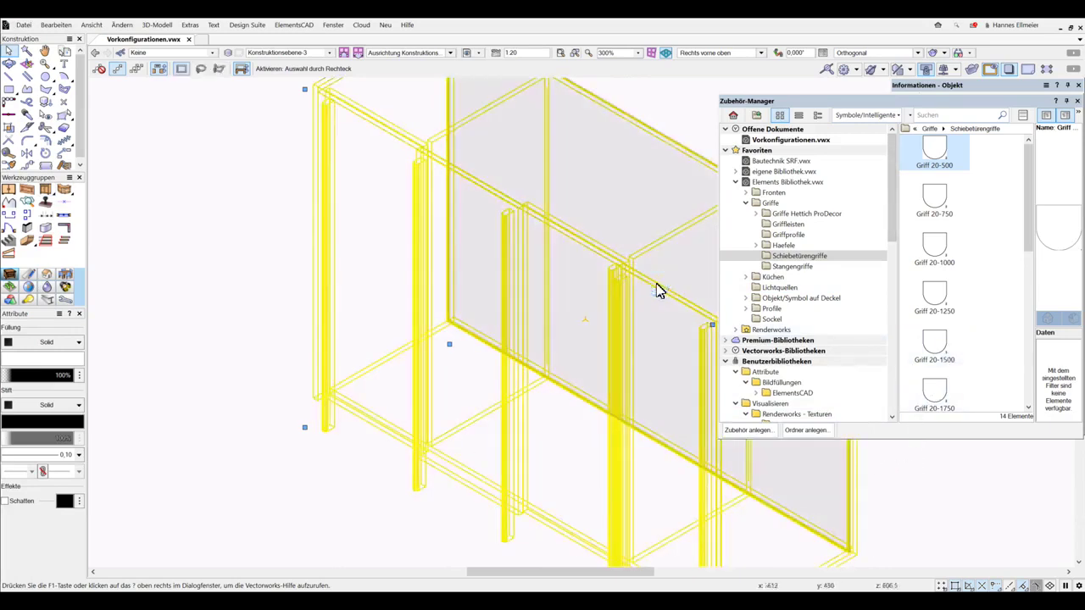
pyautogui.doubleClick(475, 354)
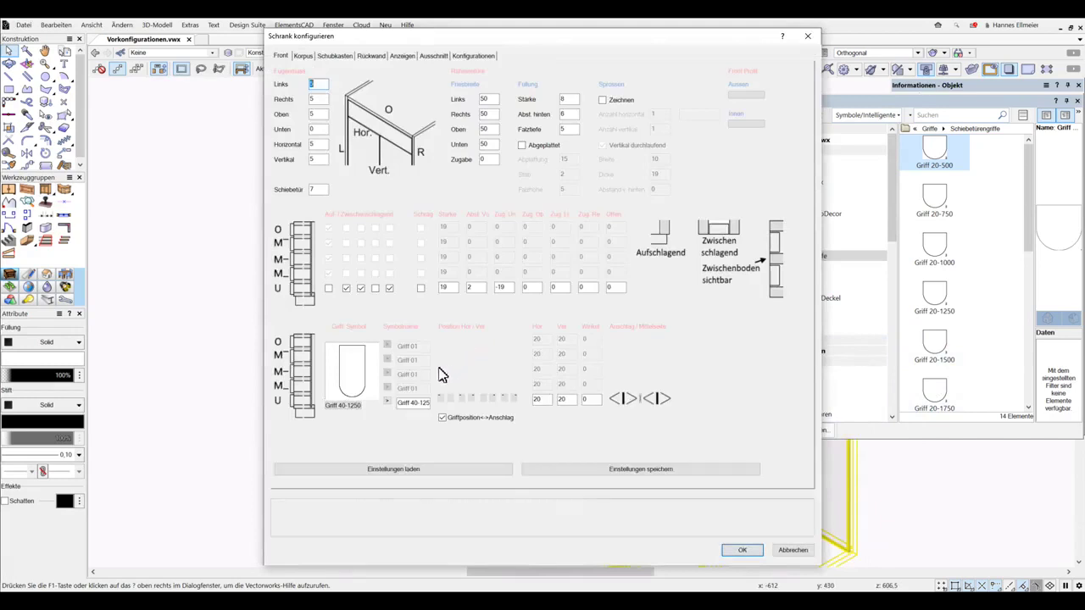
pyautogui.click(355, 406)
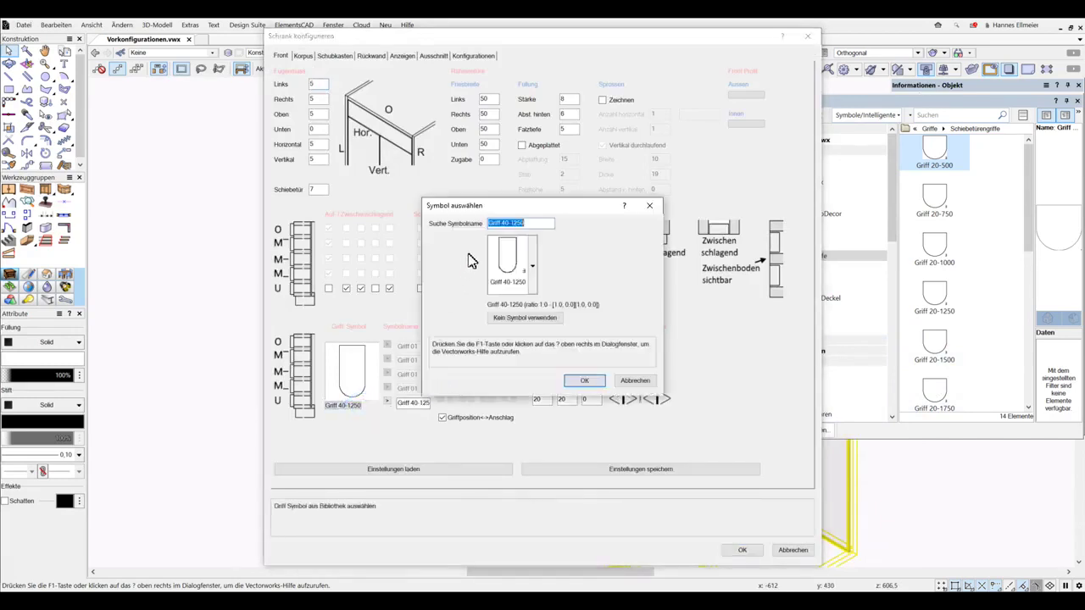
pyautogui.write('1000')
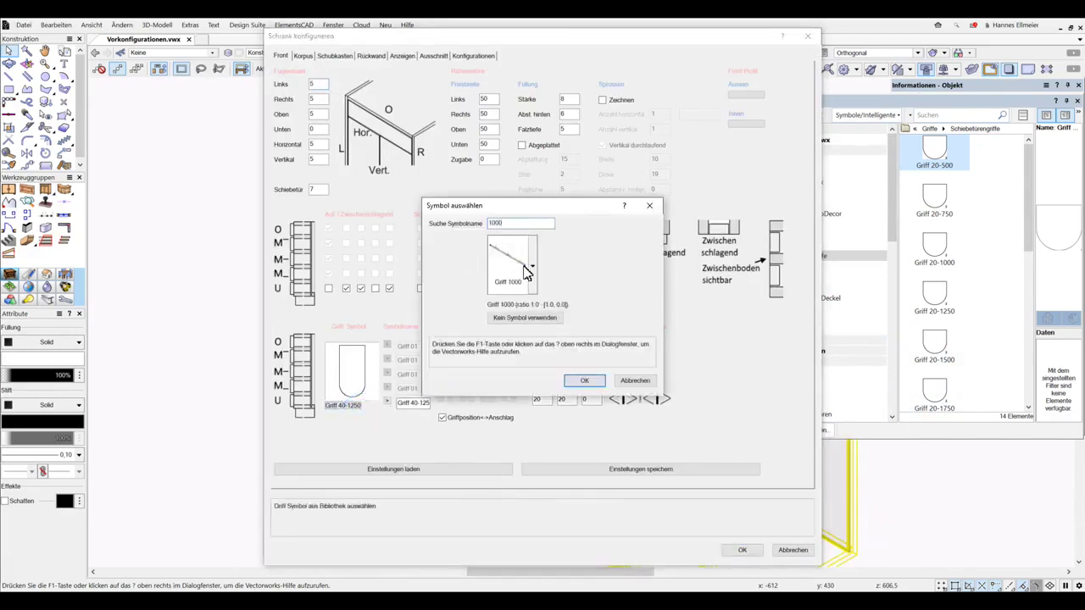
pyautogui.click(527, 268)
pyautogui.click(596, 89)
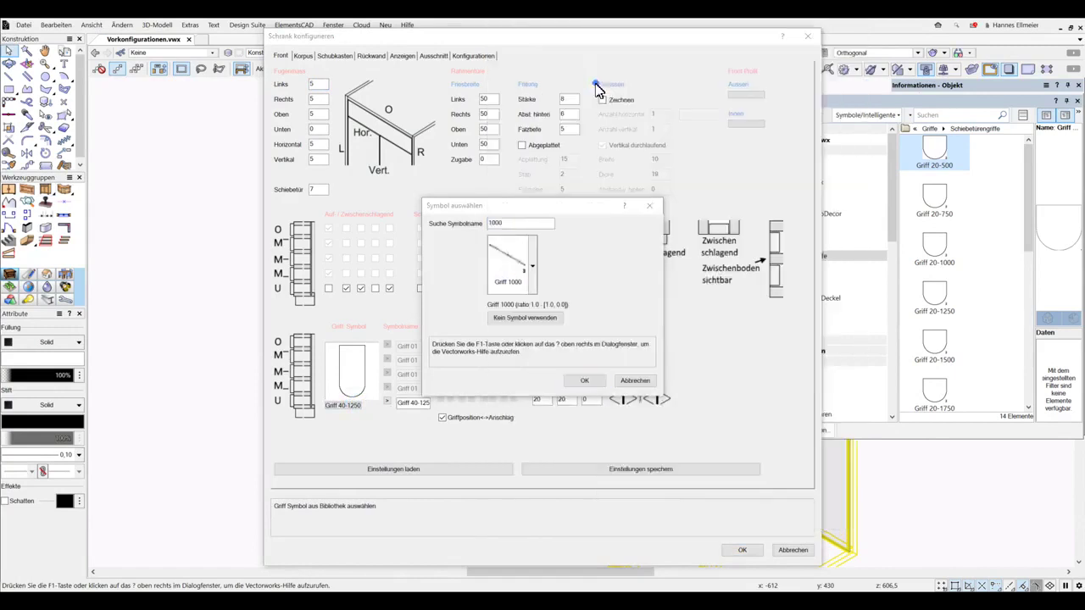
pyautogui.click(588, 380)
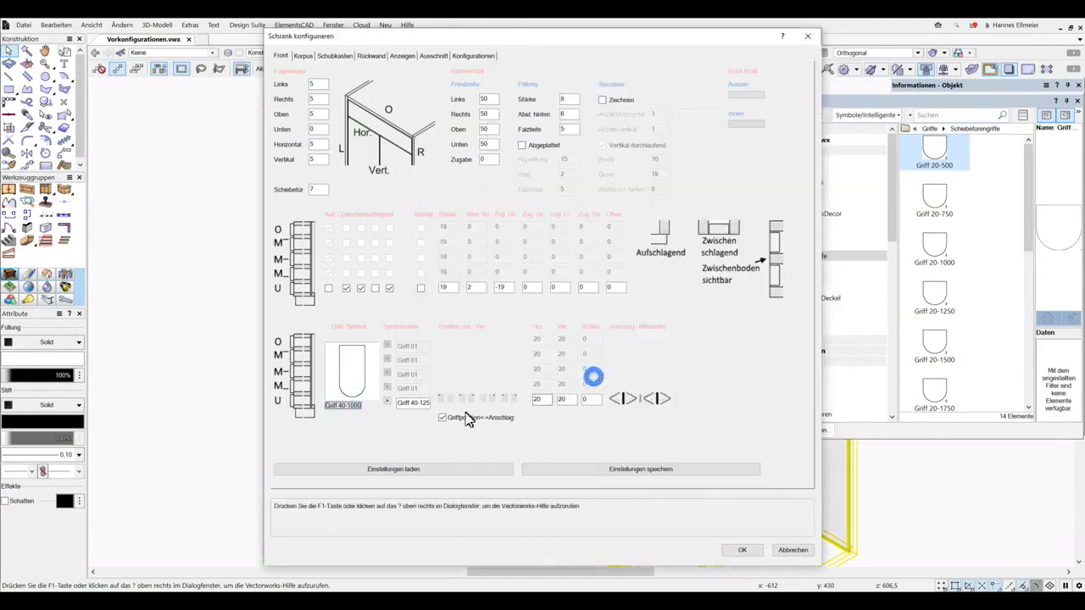
pyautogui.click(387, 405)
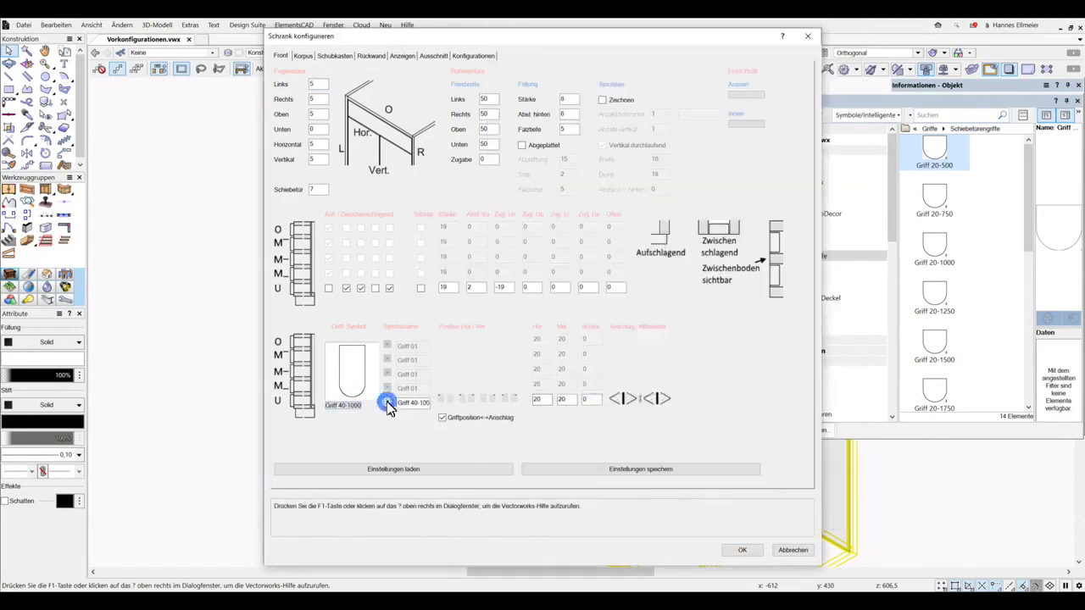
pyautogui.click(743, 552)
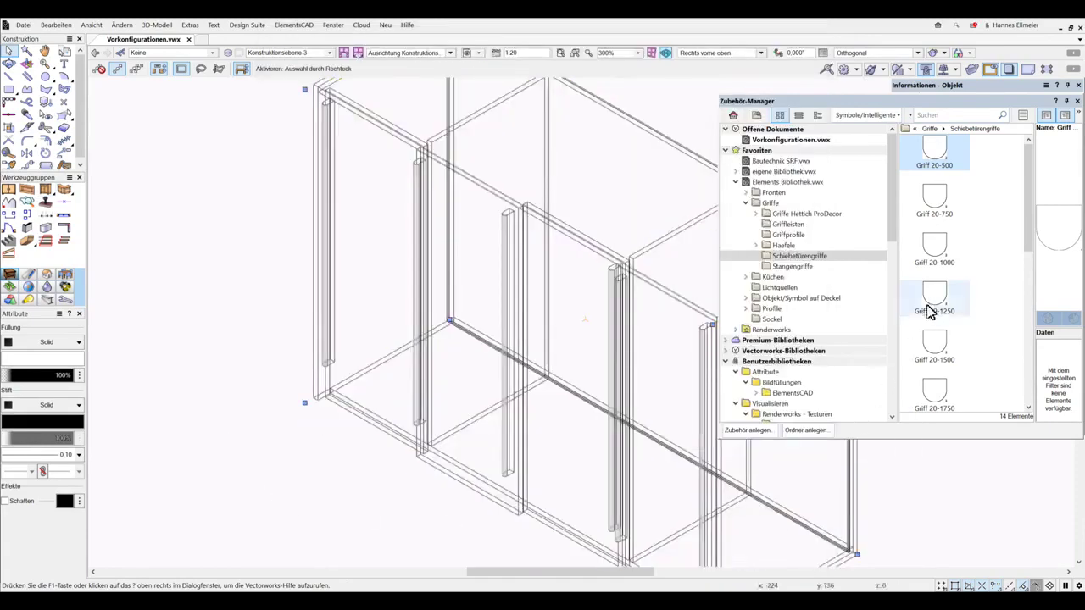
# Duplicate the Griff 40-1000 symbol from Vorkonfigurationen.vwx in the Resource Manager
pyautogui.click(789, 140)
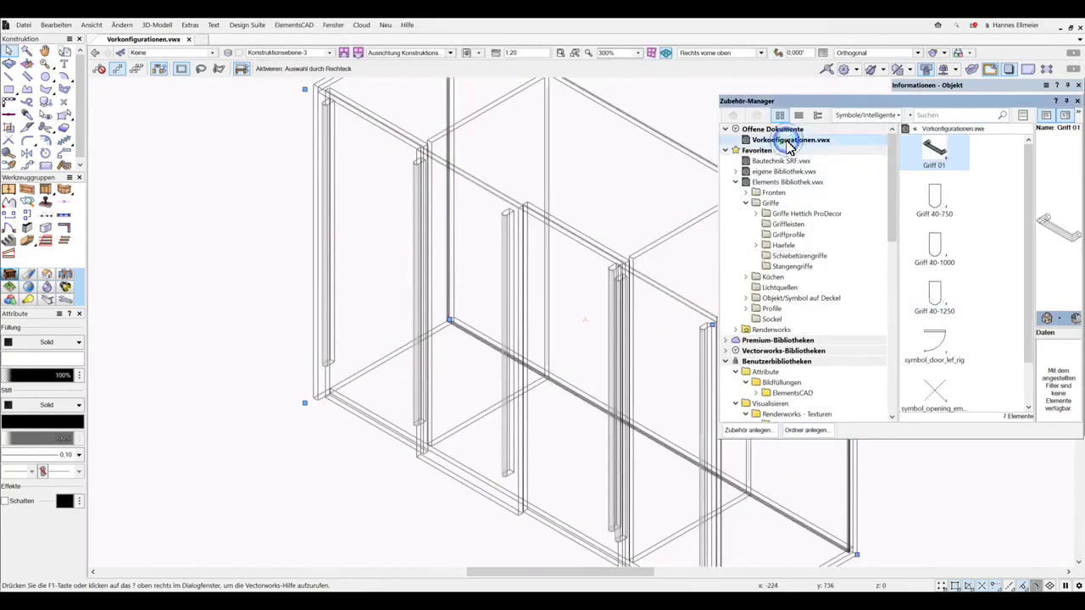
pyautogui.moveTo(1033, 230); pyautogui.dragTo(1029, 271)
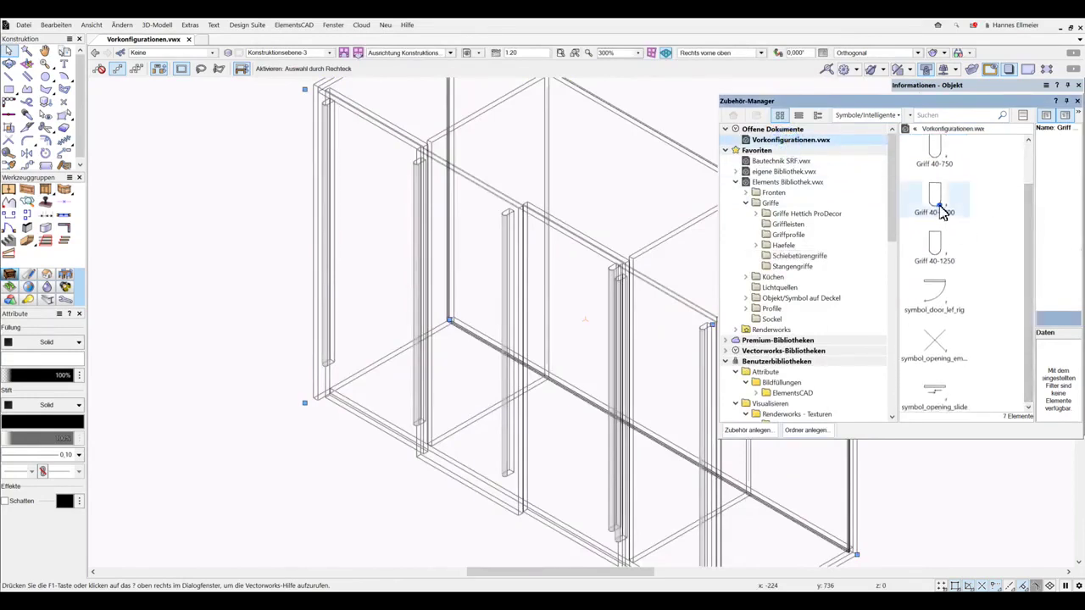
pyautogui.click(934, 202)
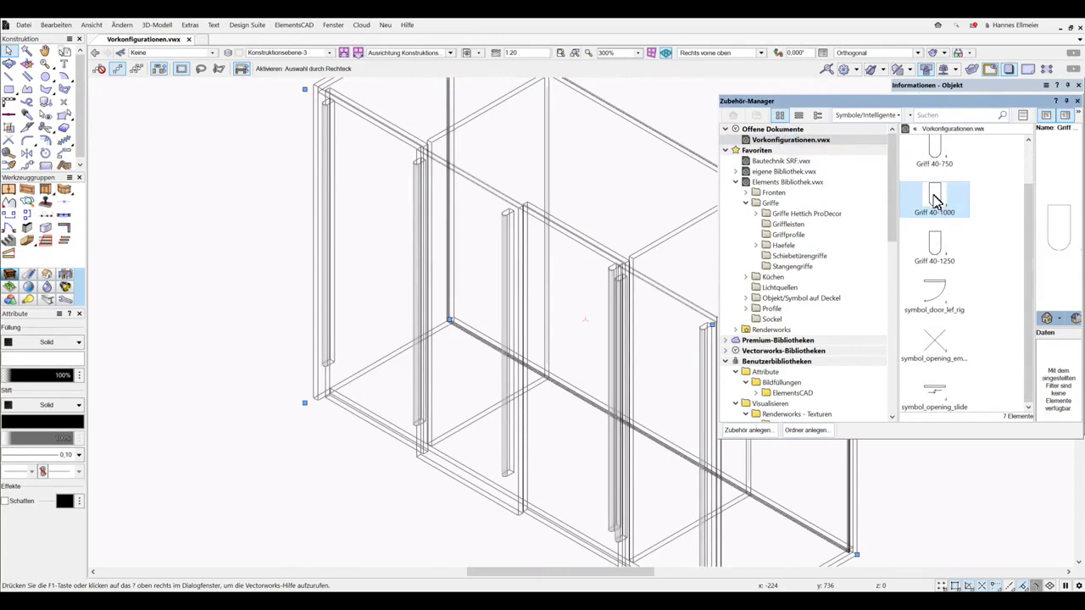
pyautogui.rightClick(934, 200)
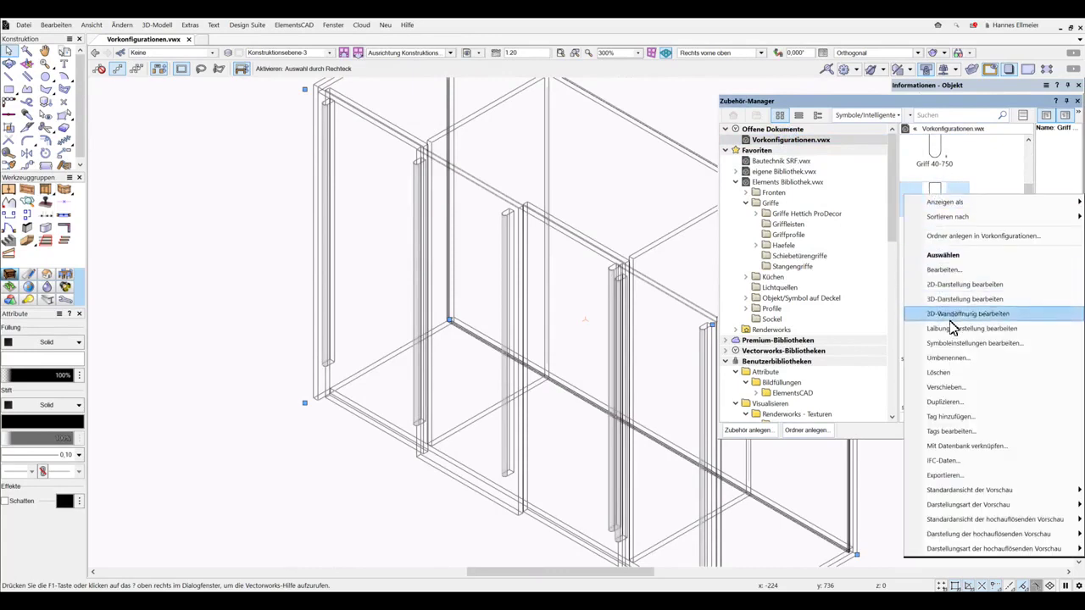
pyautogui.click(941, 402)
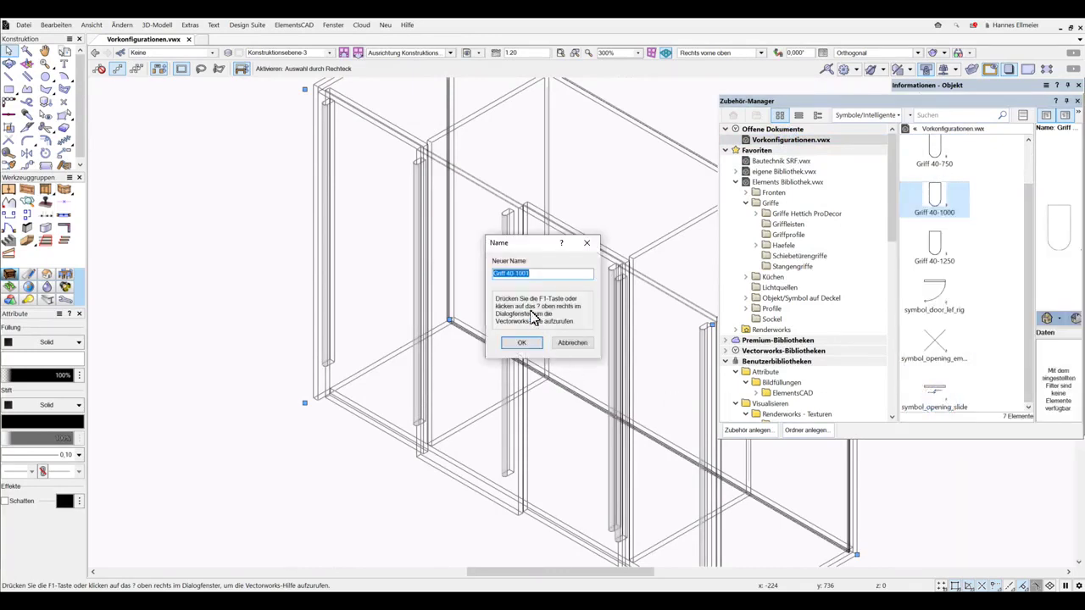
# Rename the copy Griff 40-1100 and open its 3D component for editing
pyautogui.moveTo(521, 275); pyautogui.dragTo(543, 276)
pyautogui.press('Return')
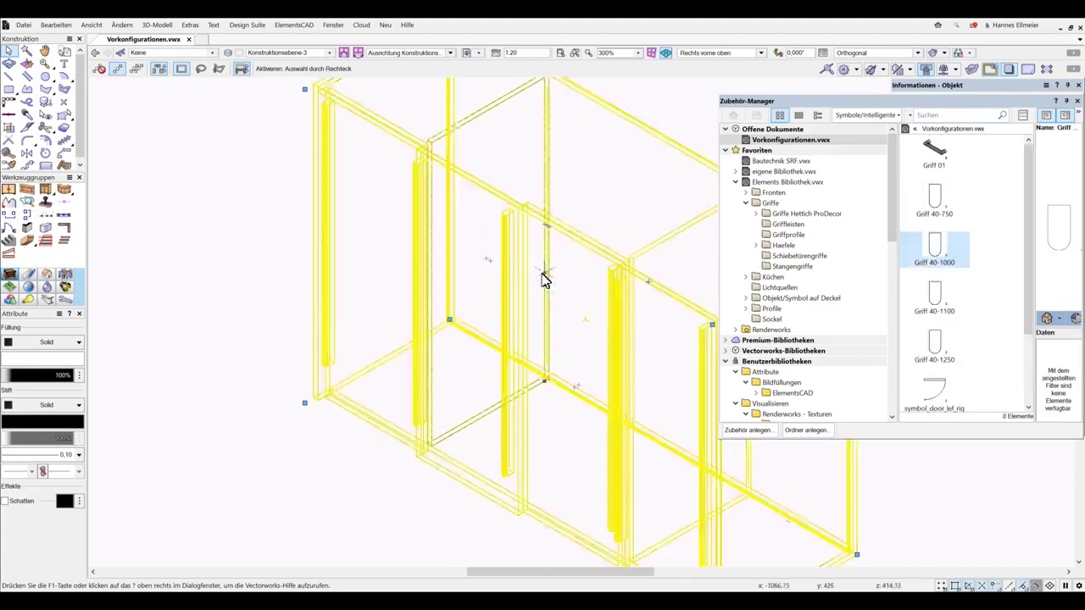
pyautogui.rightClick(941, 295)
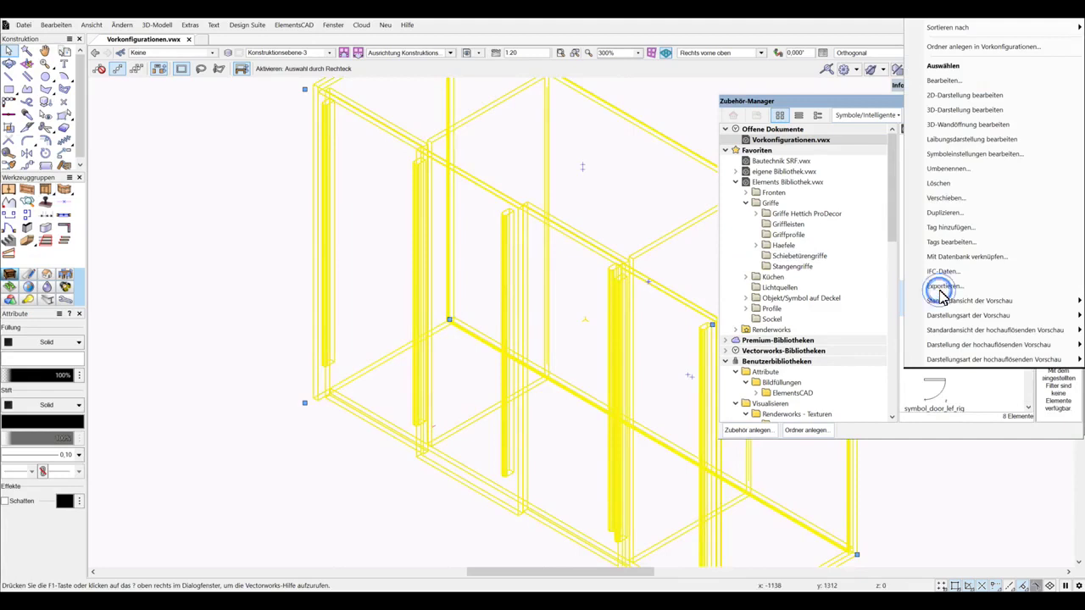
pyautogui.click(975, 110)
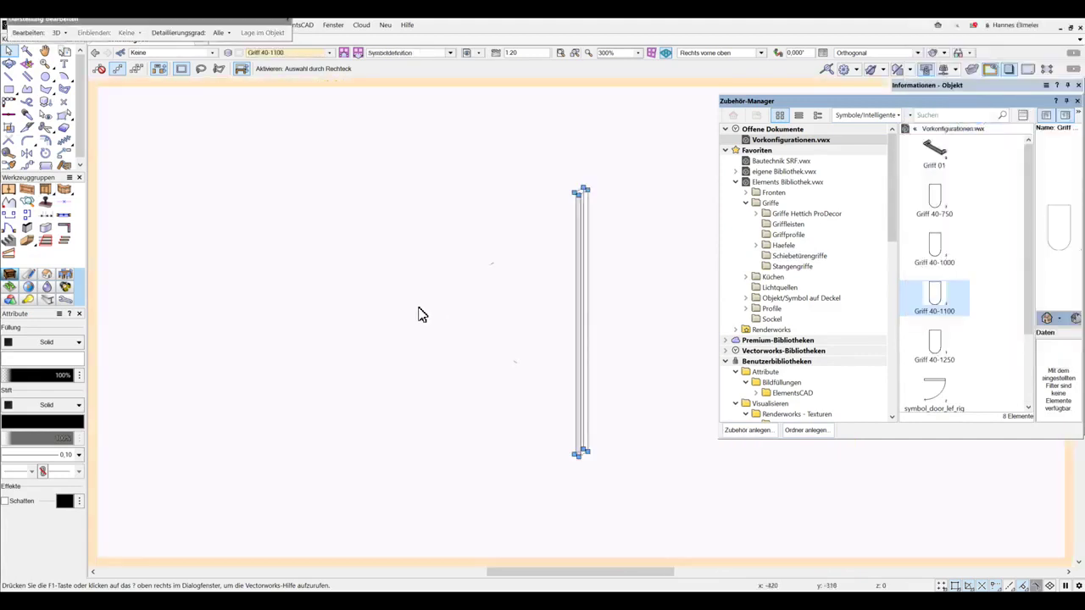
# Change the Griff 40-1100 handle extrusion Δz from 1000 to 1100, then exit symbol editing back to the cabinet
pyautogui.moveTo(965, 86)
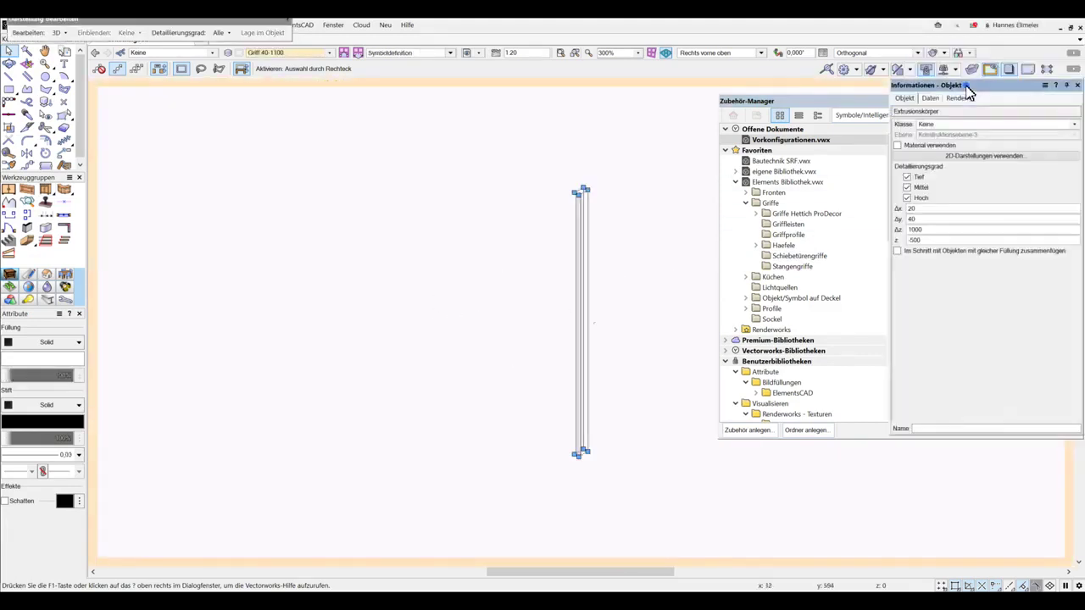
pyautogui.doubleClick(921, 230)
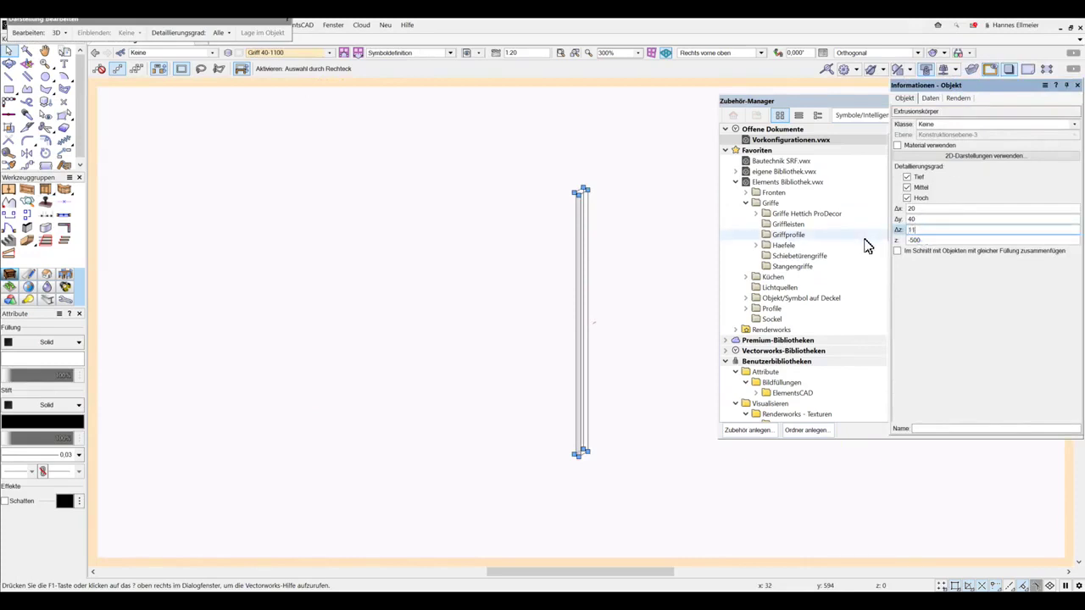
pyautogui.press('Return')
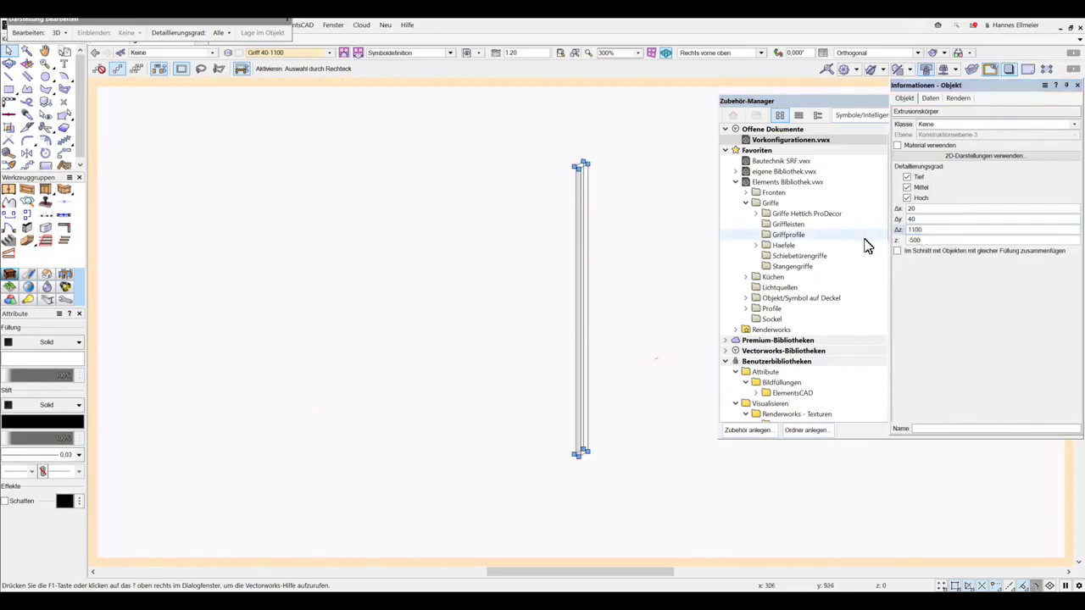
pyautogui.click(320, 54)
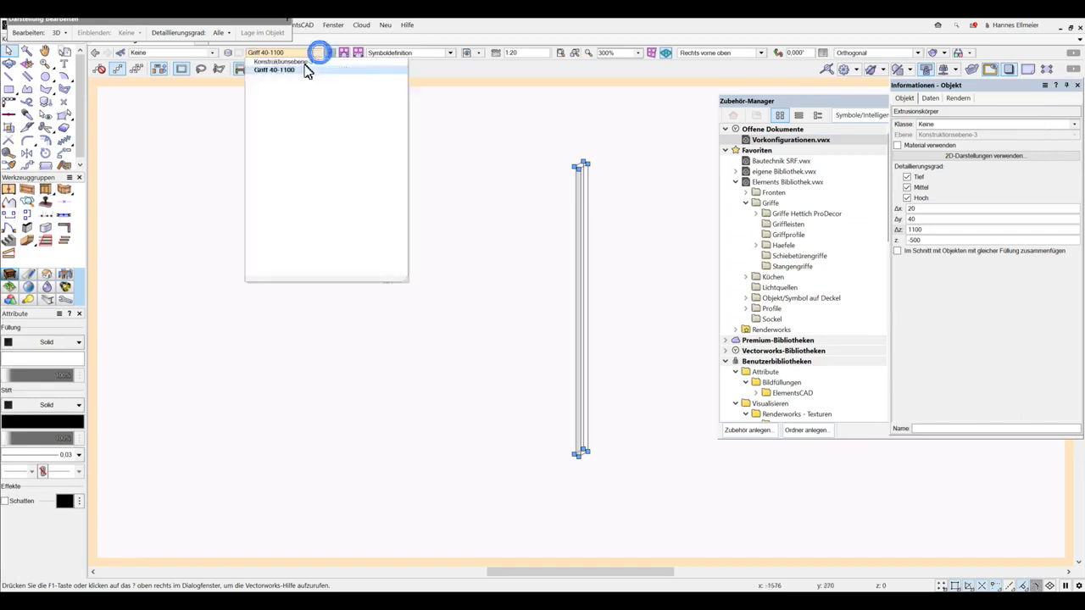
pyautogui.click(307, 67)
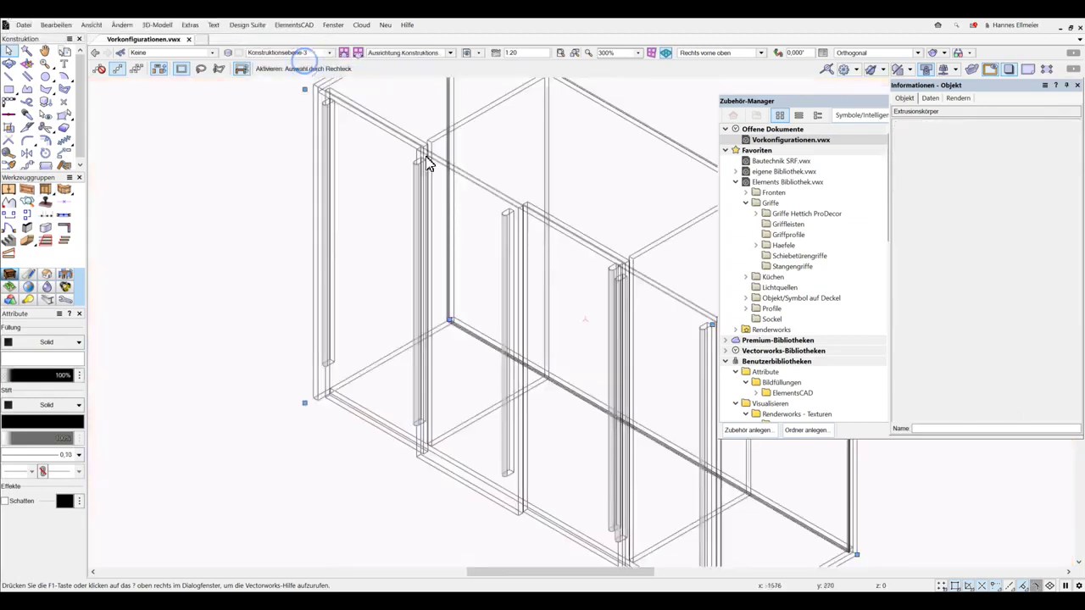
# In Schrank konfigurieren, swap the sliding-door handle symbol from Griff 40-1000 to Griff 40-1100
pyautogui.click(530, 220)
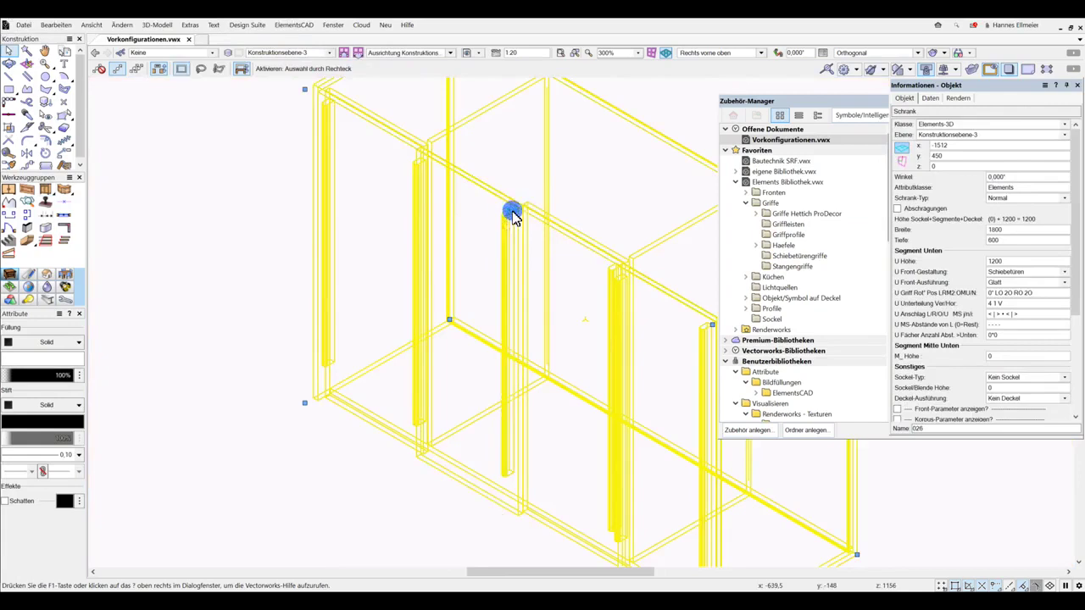
pyautogui.doubleClick(428, 384)
pyautogui.click(360, 394)
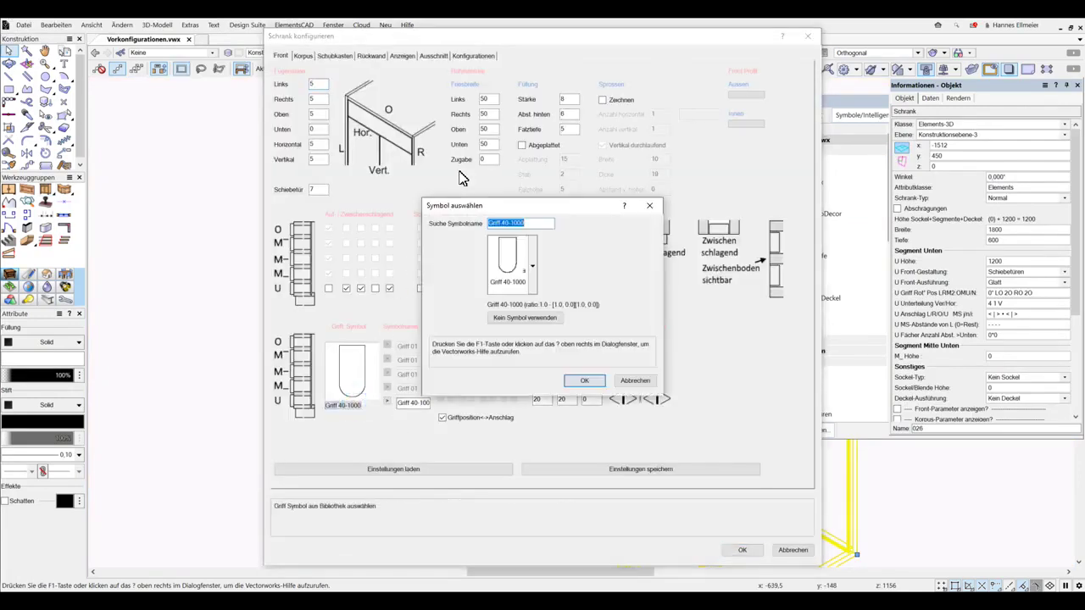
pyautogui.write('1100')
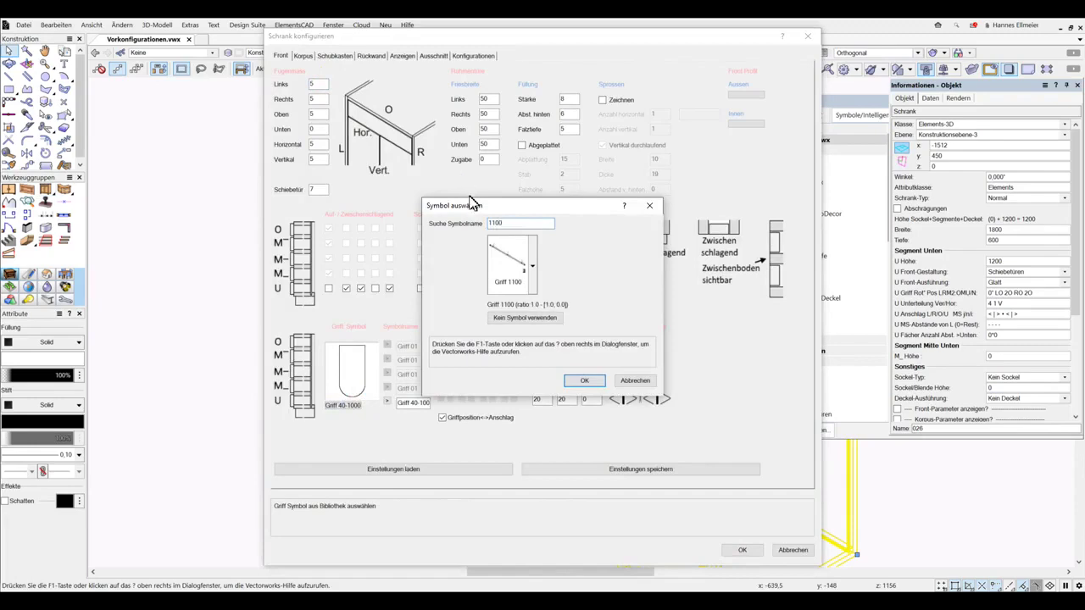
pyautogui.click(509, 264)
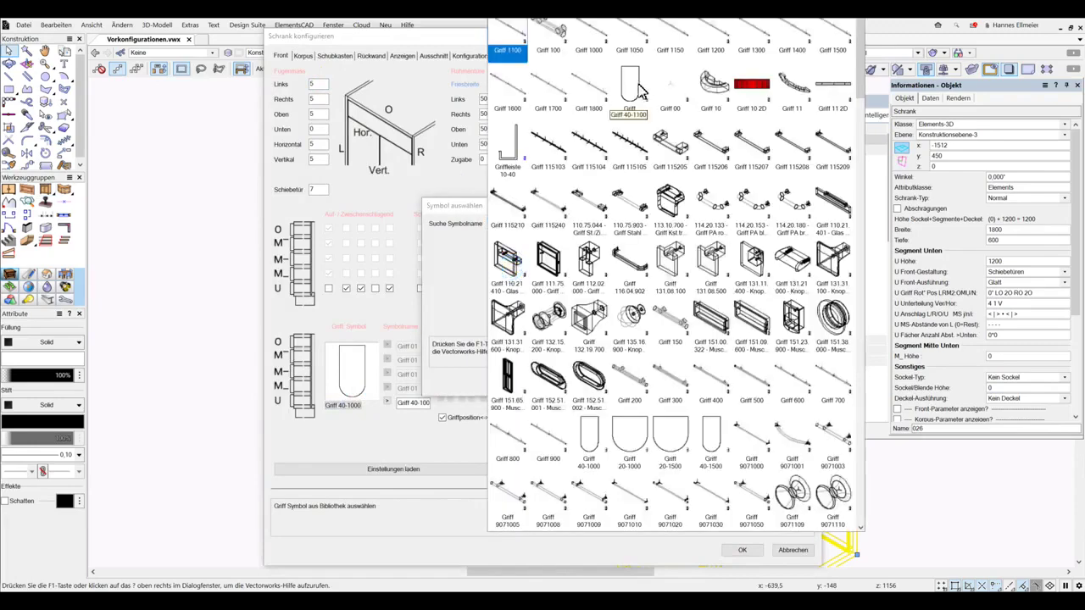
pyautogui.click(640, 87)
pyautogui.click(582, 381)
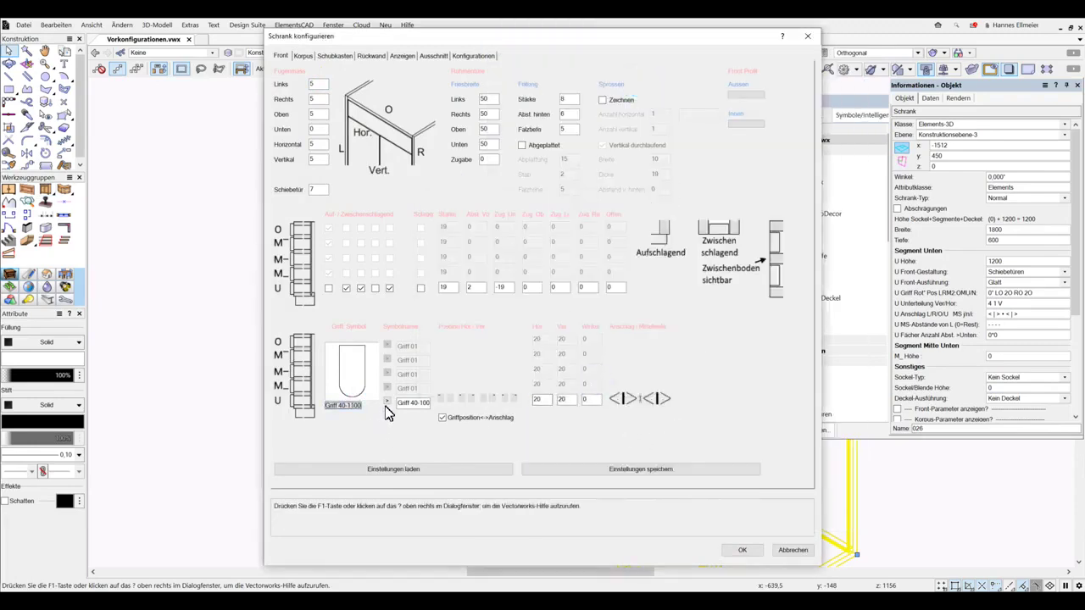
pyautogui.click(743, 551)
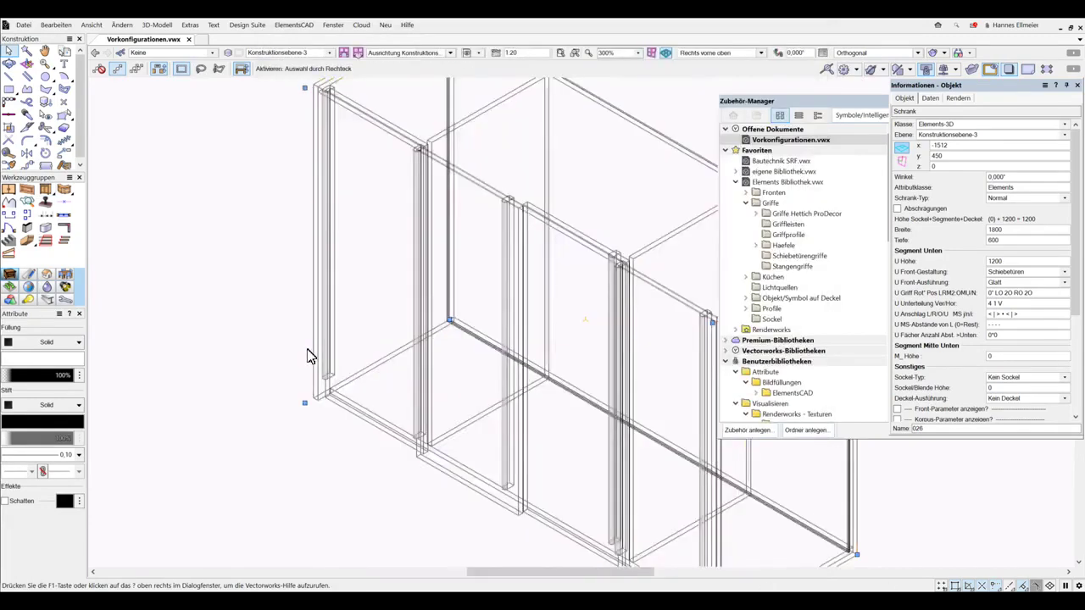
# Reopen Schrank konfigurieren and re-apply the bottom (U) row's vertical handle distance
pyautogui.click(1079, 386)
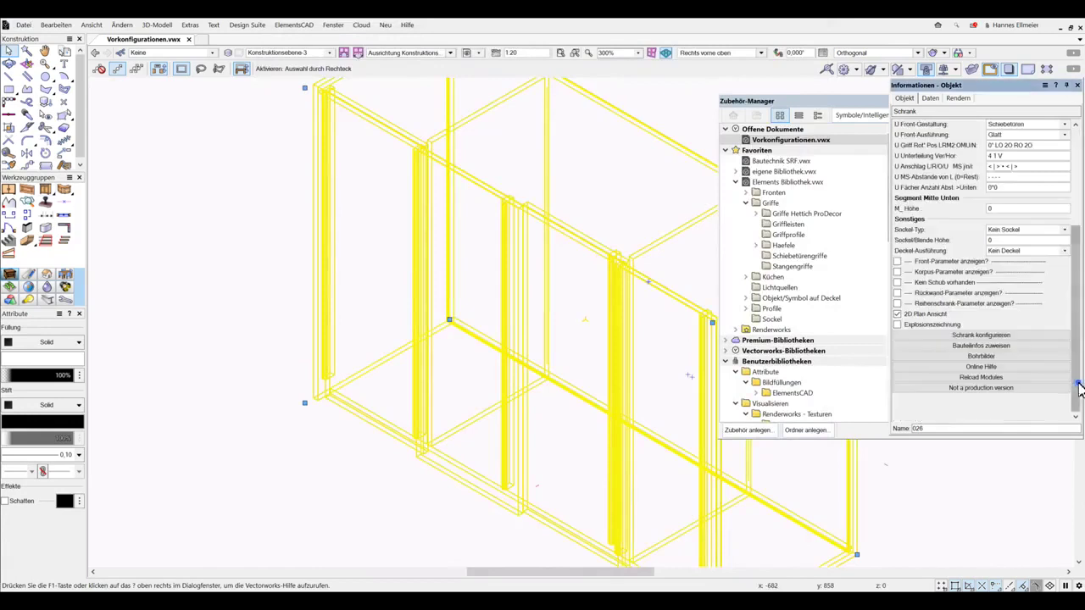
pyautogui.click(994, 335)
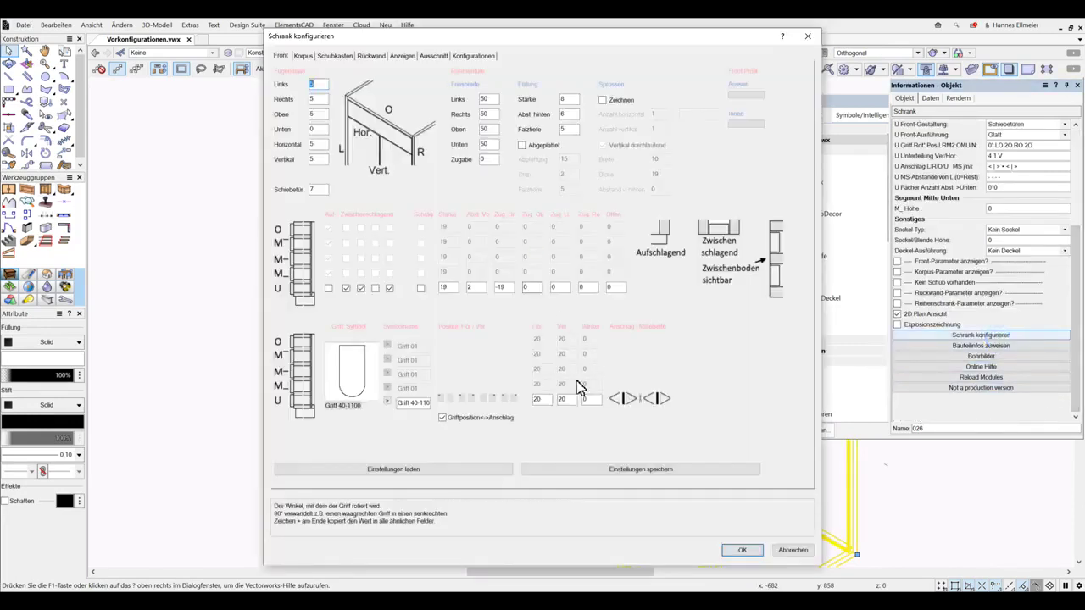
pyautogui.click(564, 400)
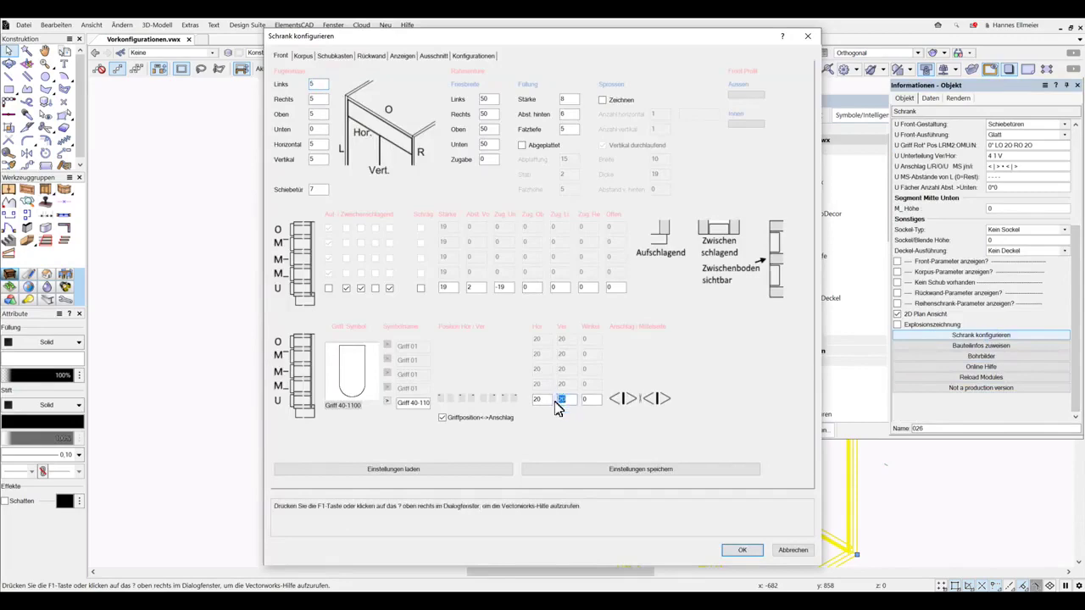
pyautogui.press('Return')
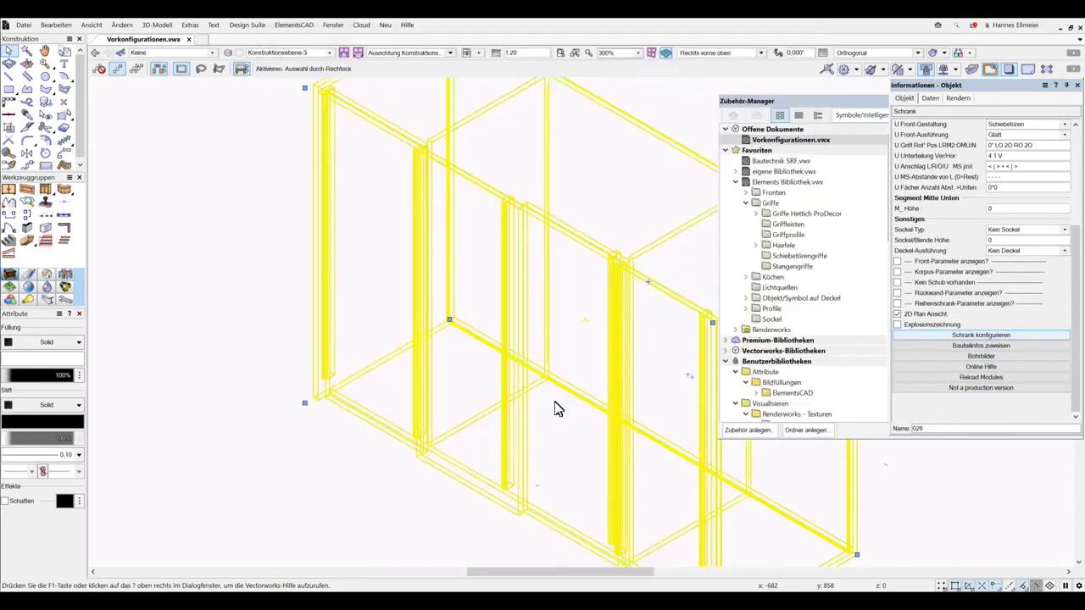